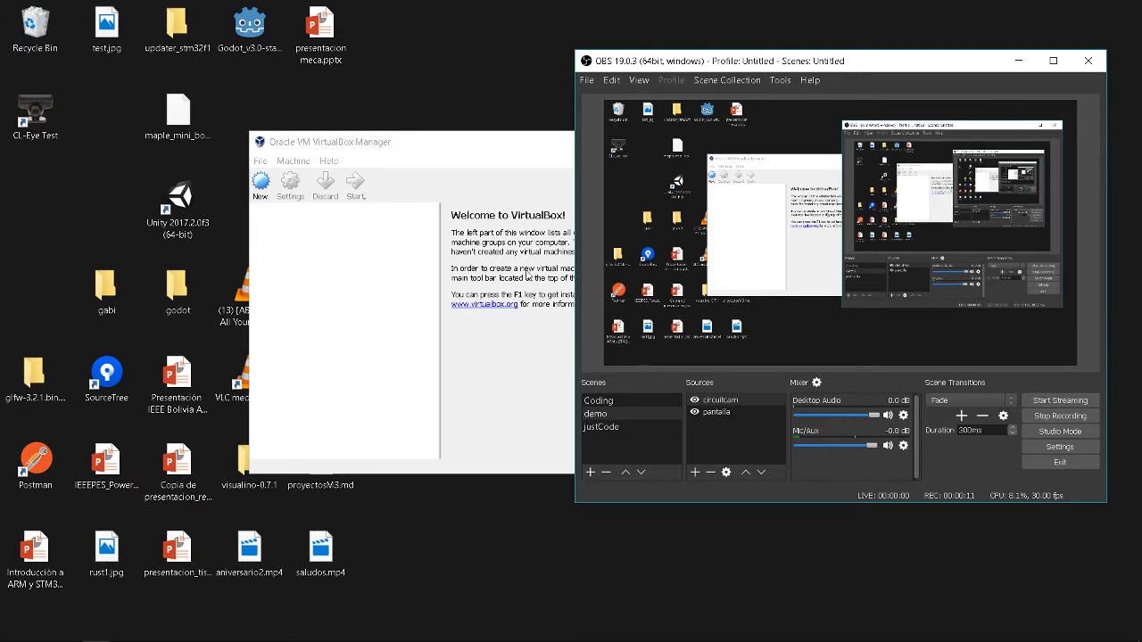
- Bring VirtualBox Manager forward, minimize OBS, and start a New virtual machine
left_click(526, 274)
left_click(1018, 61)
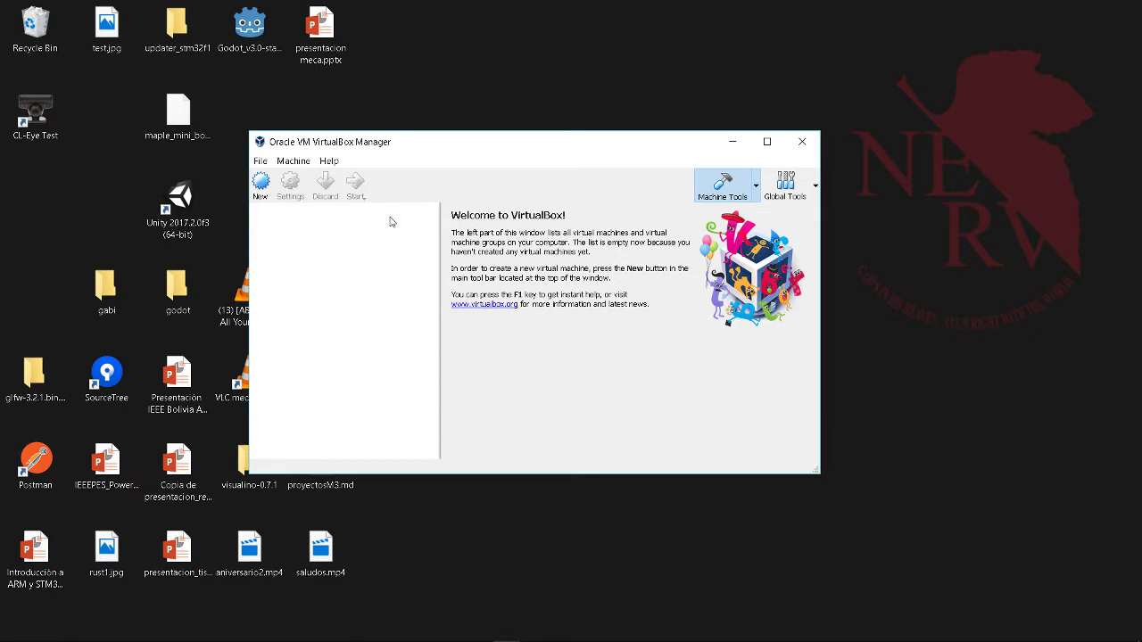
left_click(261, 187)
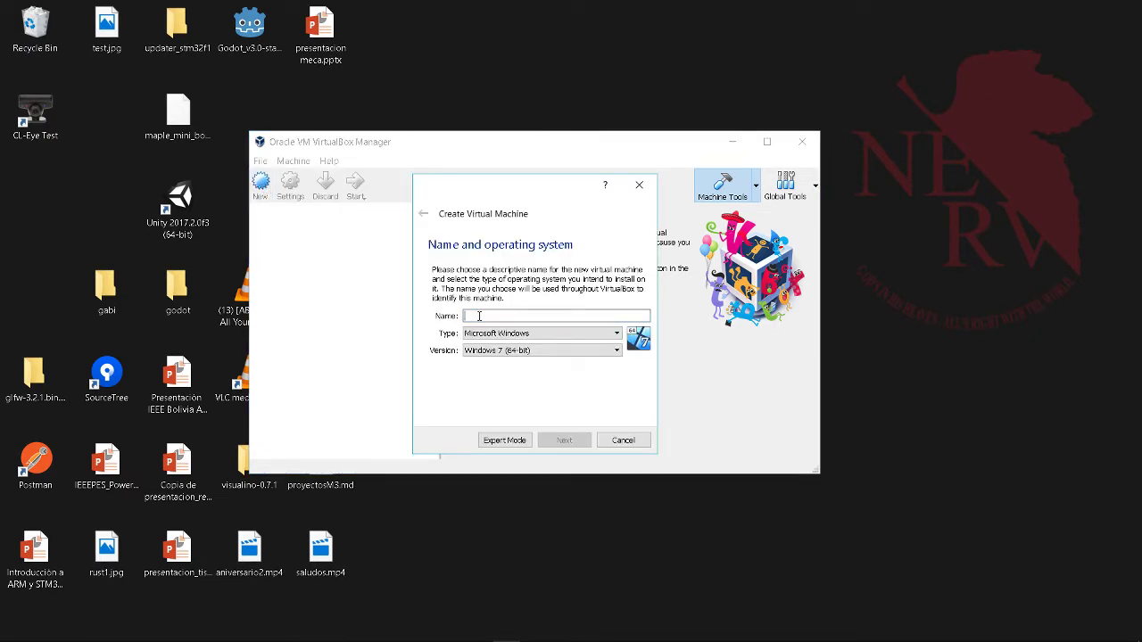
- Name the machine ros_tutorials with version Ubuntu (64-bit)
type("ros_")
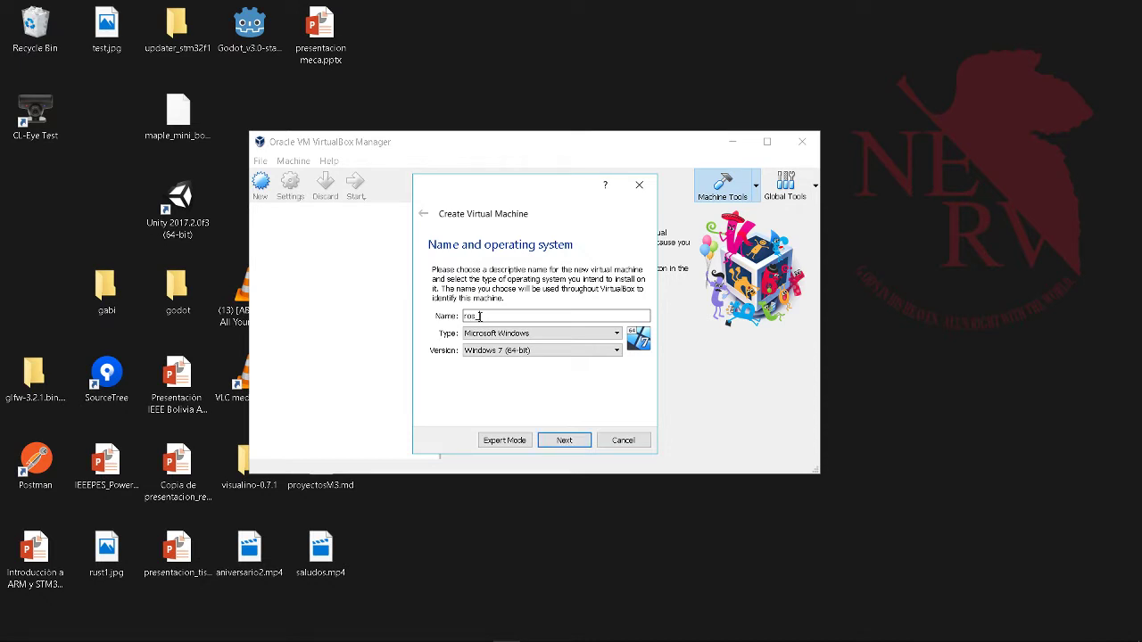
type("Tutorials")
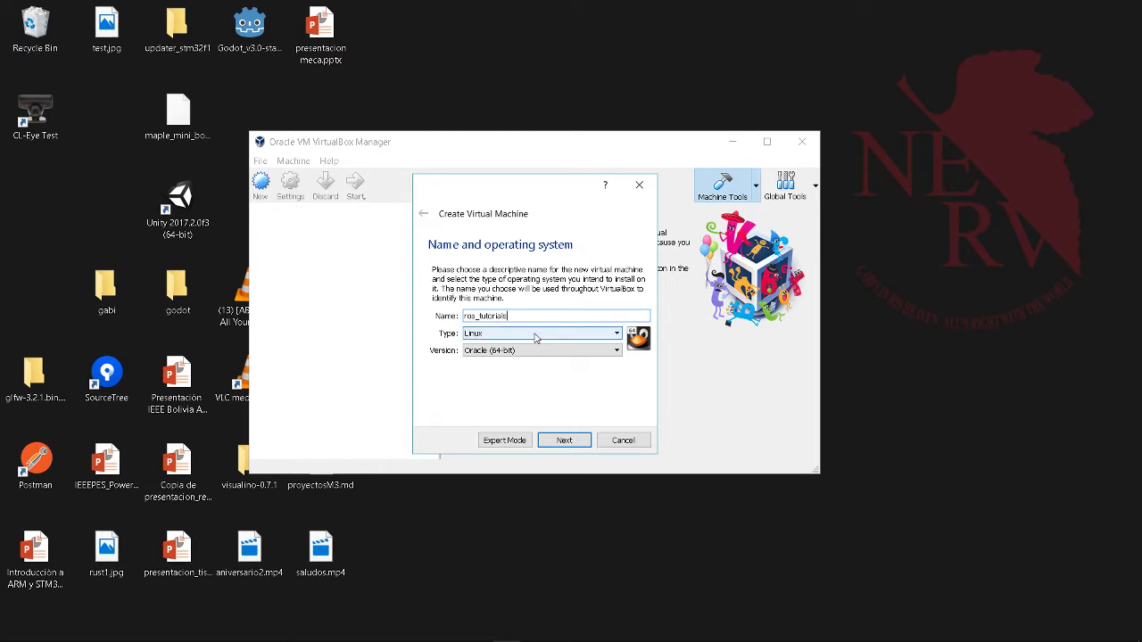
left_click(524, 354)
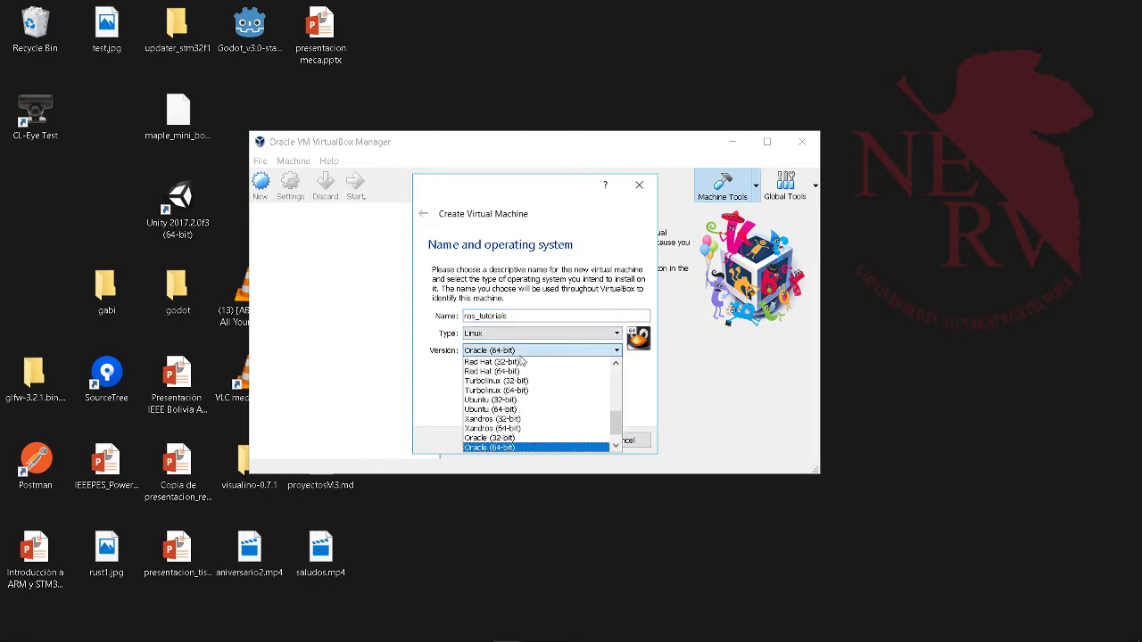
left_click(493, 410)
- Give it 1536 MB of memory and choose to create a new virtual hard disk
left_click(564, 440)
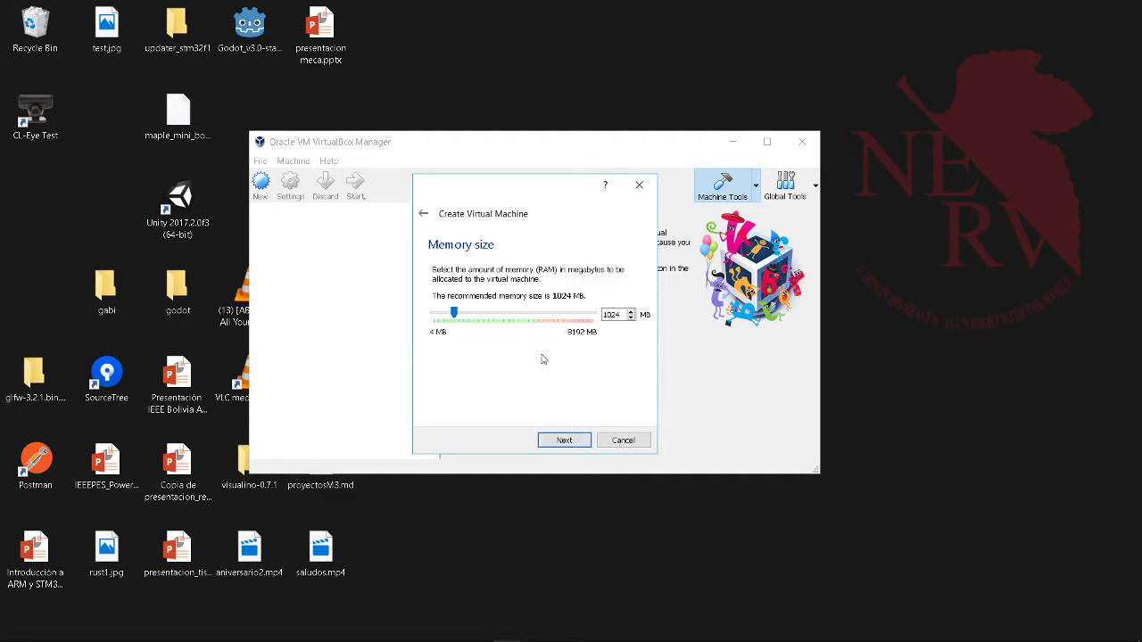
left_click_drag(464, 317, 473, 316)
left_click(564, 441)
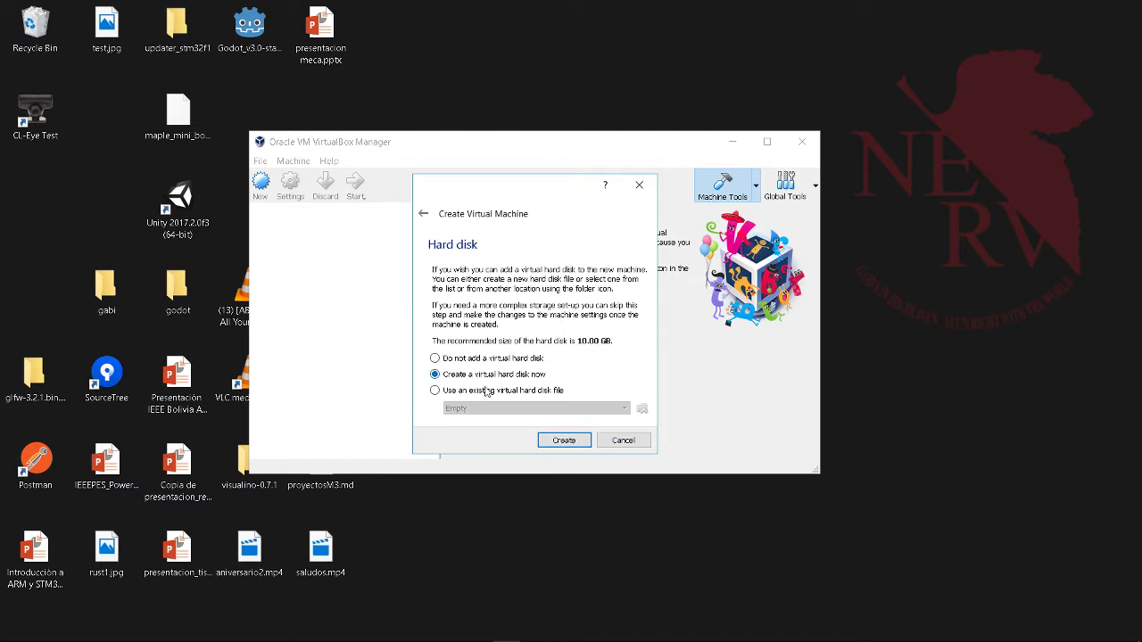
left_click(565, 442)
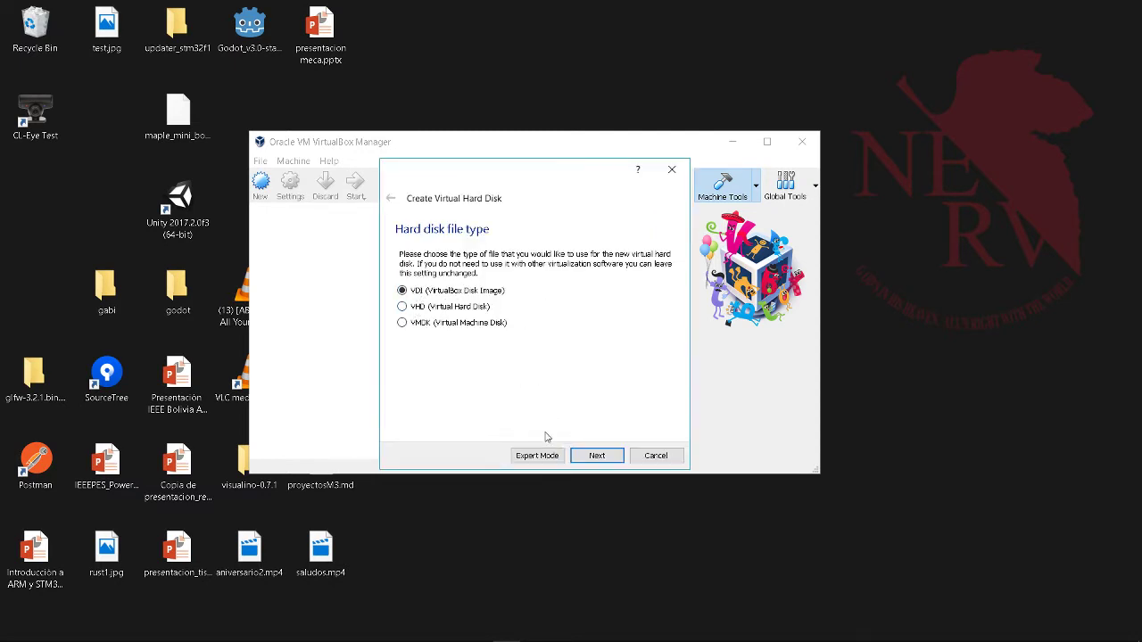
- Create a fixed-size 10.00 GB VDI disk named ros_tutorials
left_click(596, 455)
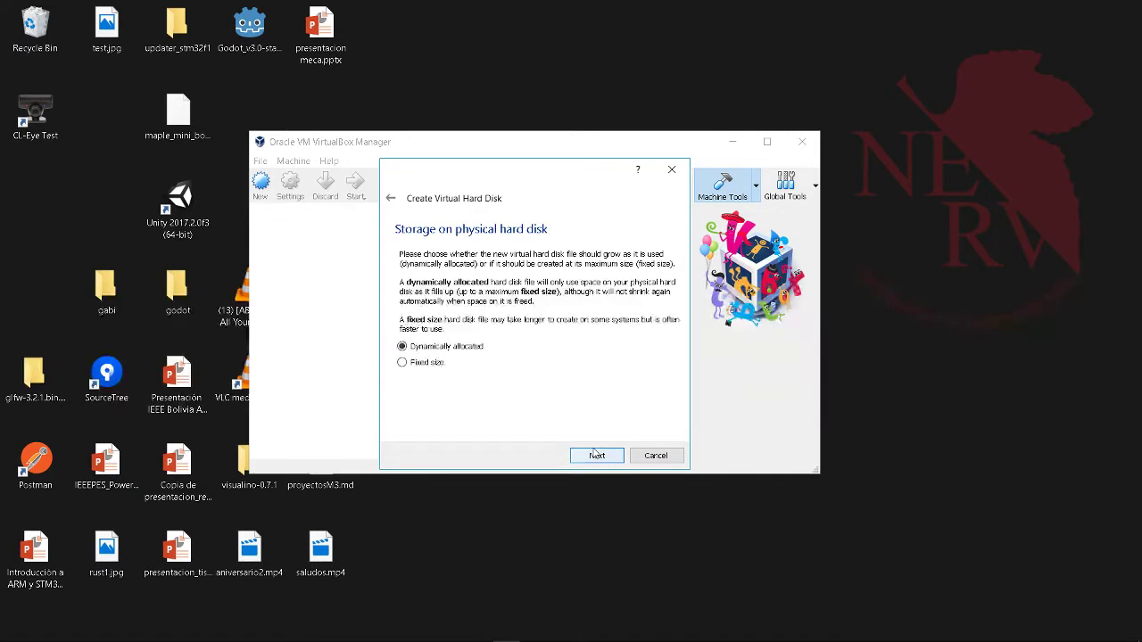
left_click(413, 366)
left_click(596, 455)
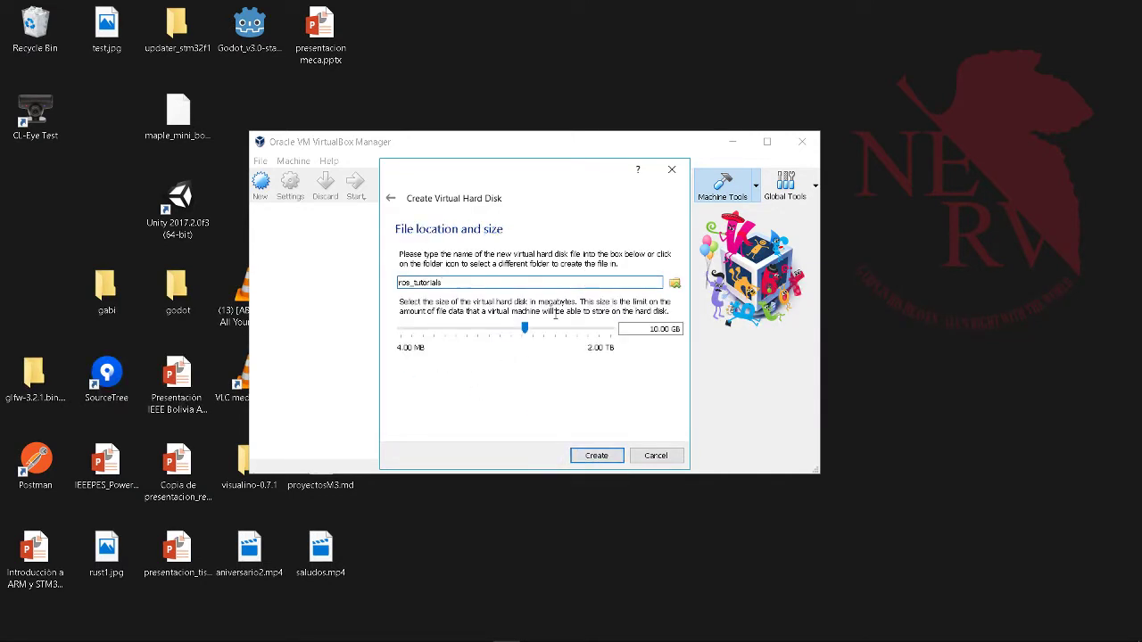
left_click(607, 457)
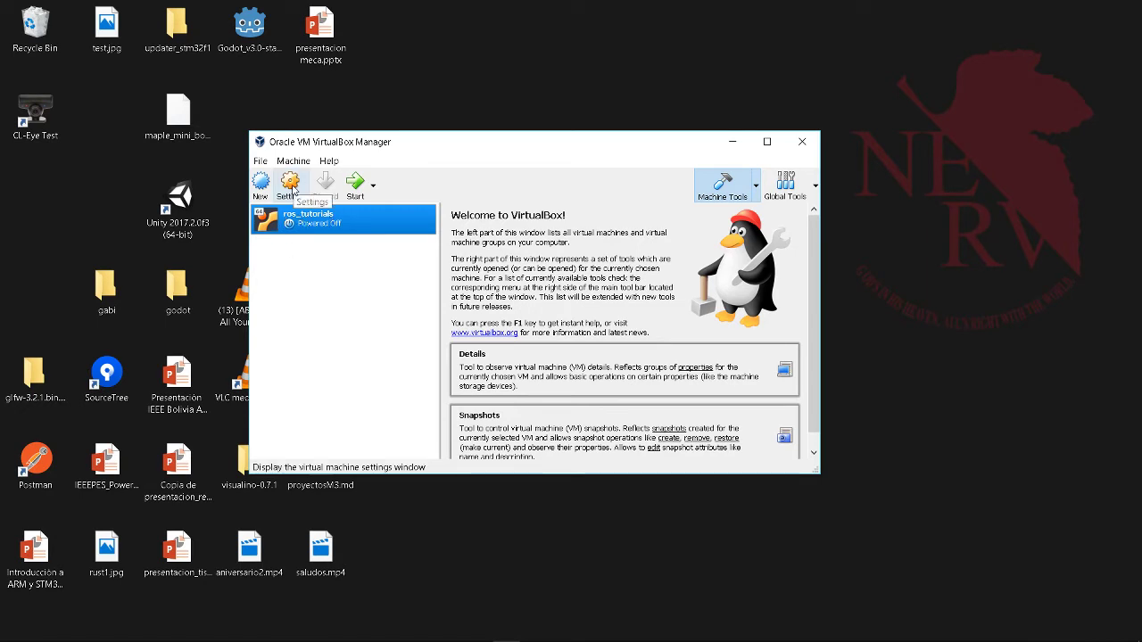
- Add an IDE optical drive loaded with D:\software\images\ubuntu-16.04.4-desktop-amd64.iso and save the settings
left_click(291, 185)
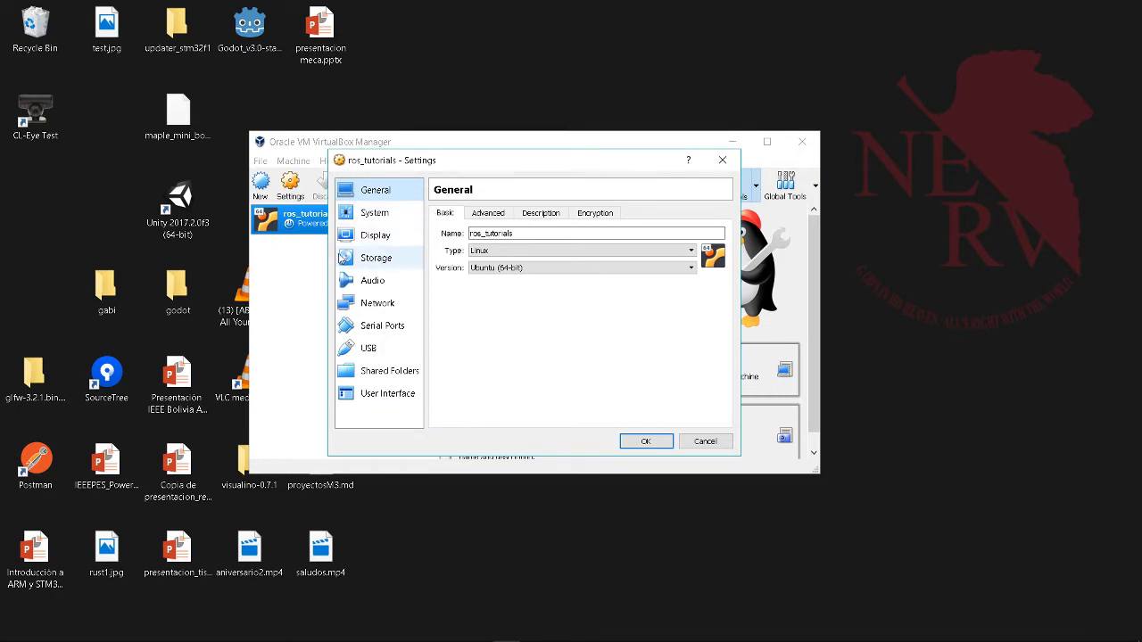
left_click(361, 259)
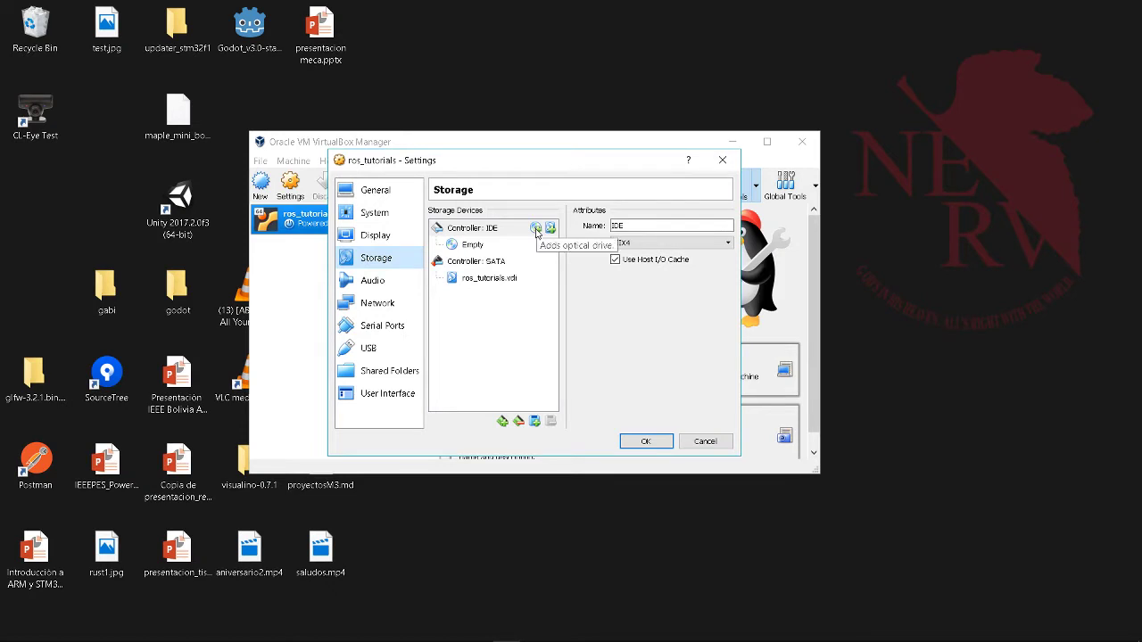
left_click(536, 228)
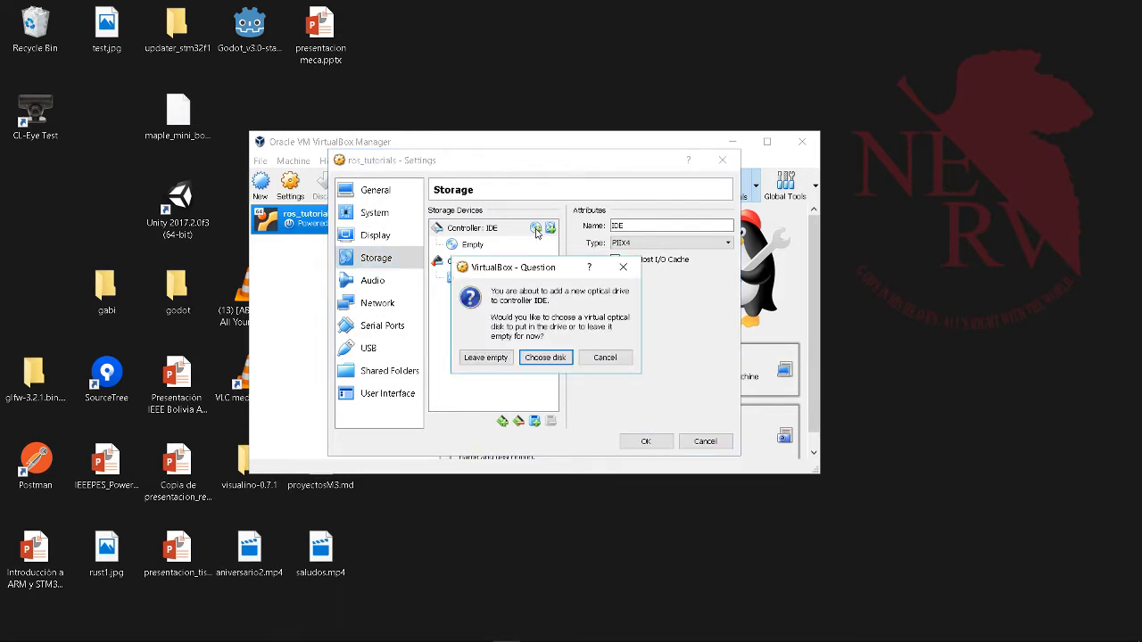
left_click(546, 358)
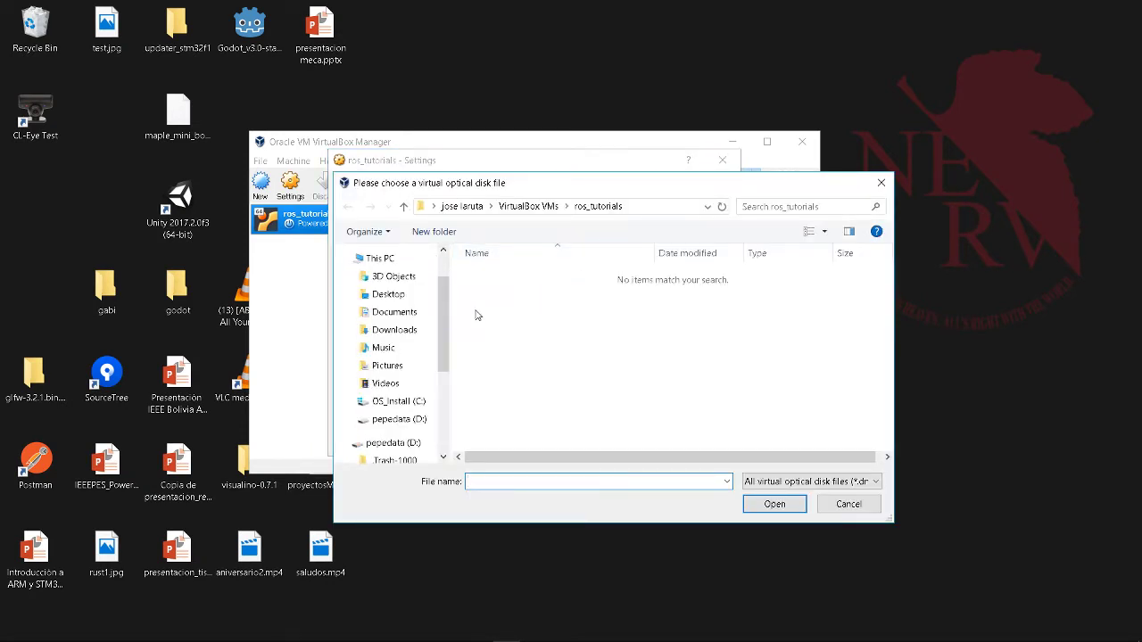
scroll(440, 335, "down", 2)
left_click(415, 363)
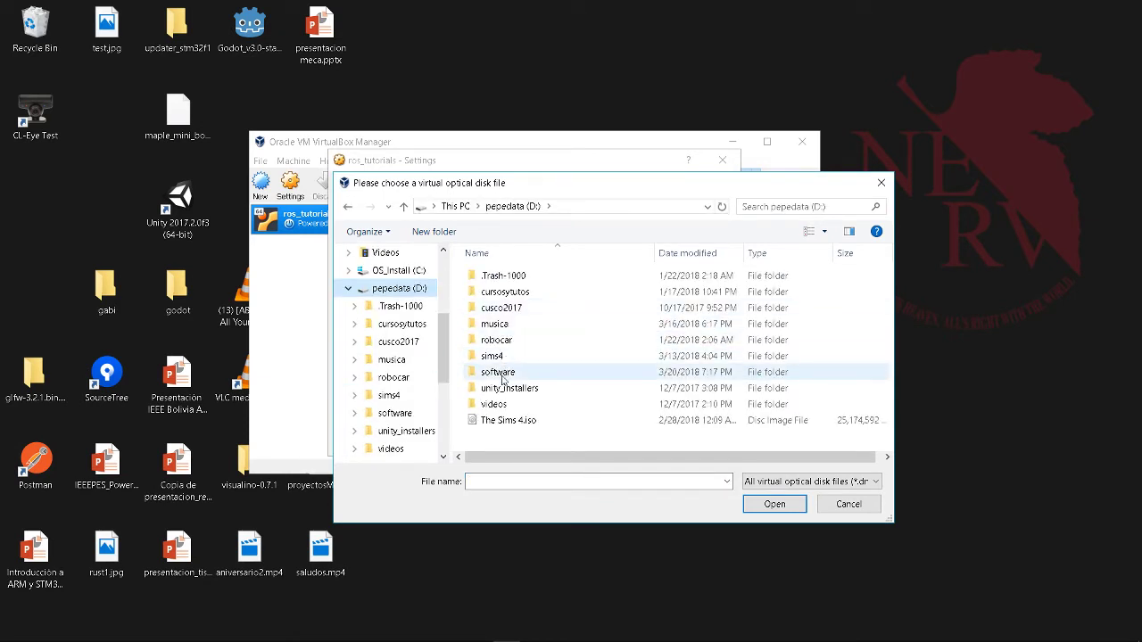
double_click(506, 373)
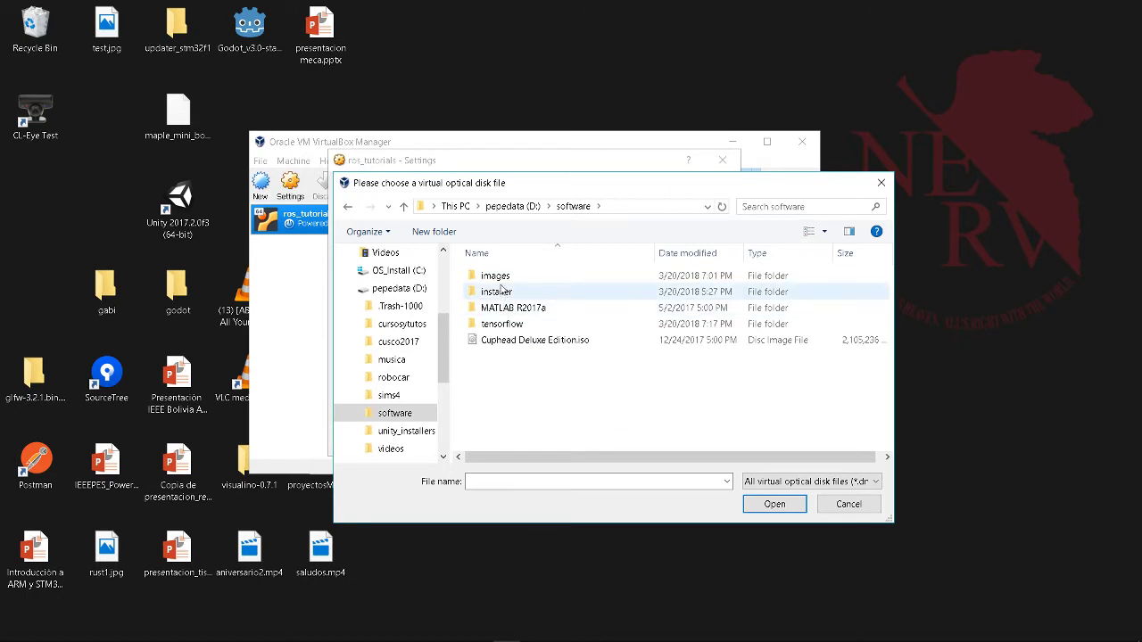
double_click(500, 283)
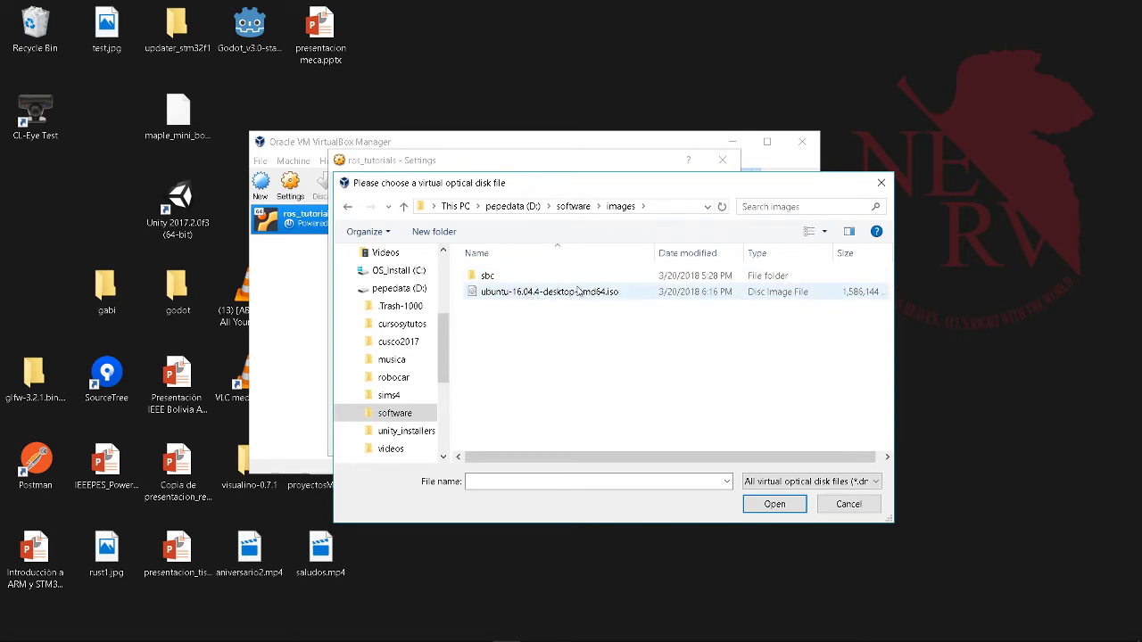
double_click(560, 295)
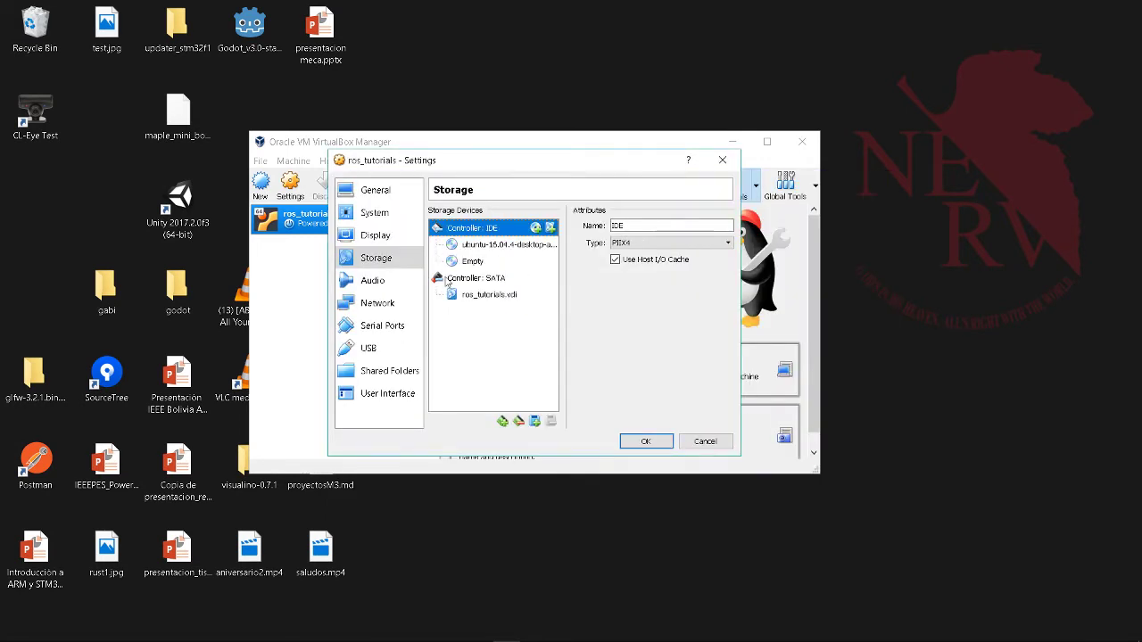
left_click(642, 441)
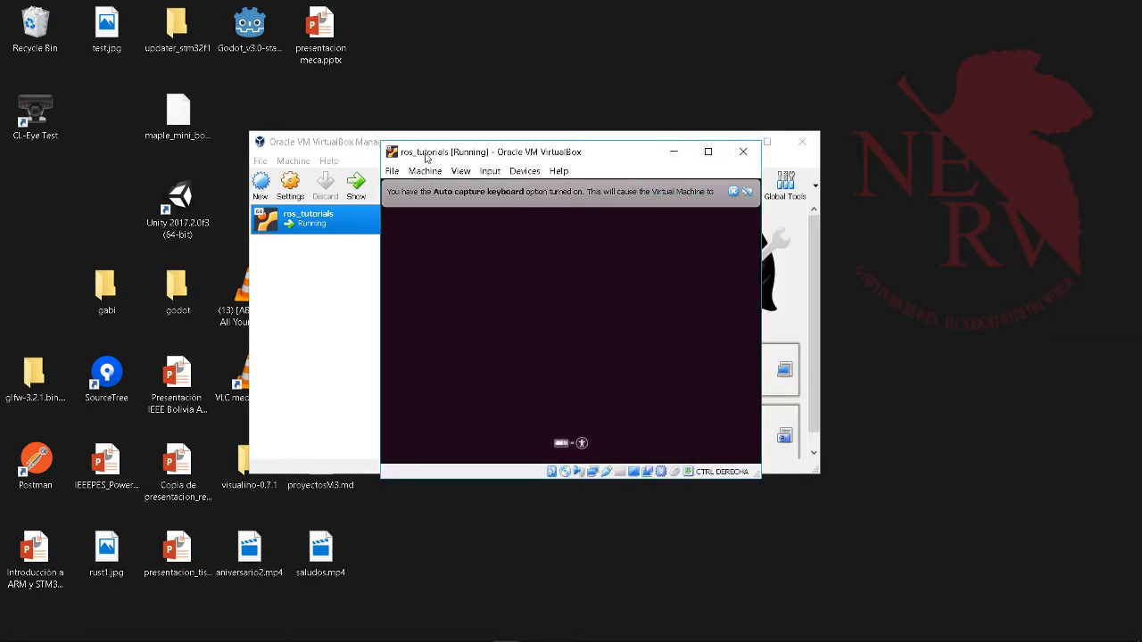
- Resize the running ros_tutorials window and dismiss the mouse-integration and auto-capture notices
left_click_drag(381, 143, 25, 10)
left_click_drag(745, 477, 887, 582)
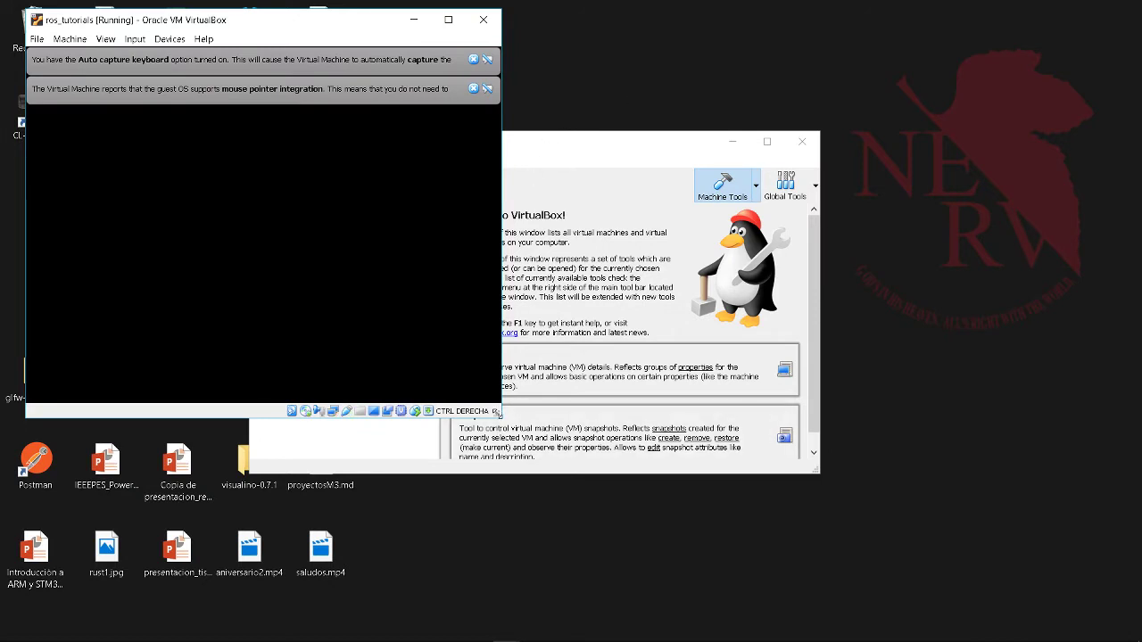
left_click_drag(496, 412, 742, 506)
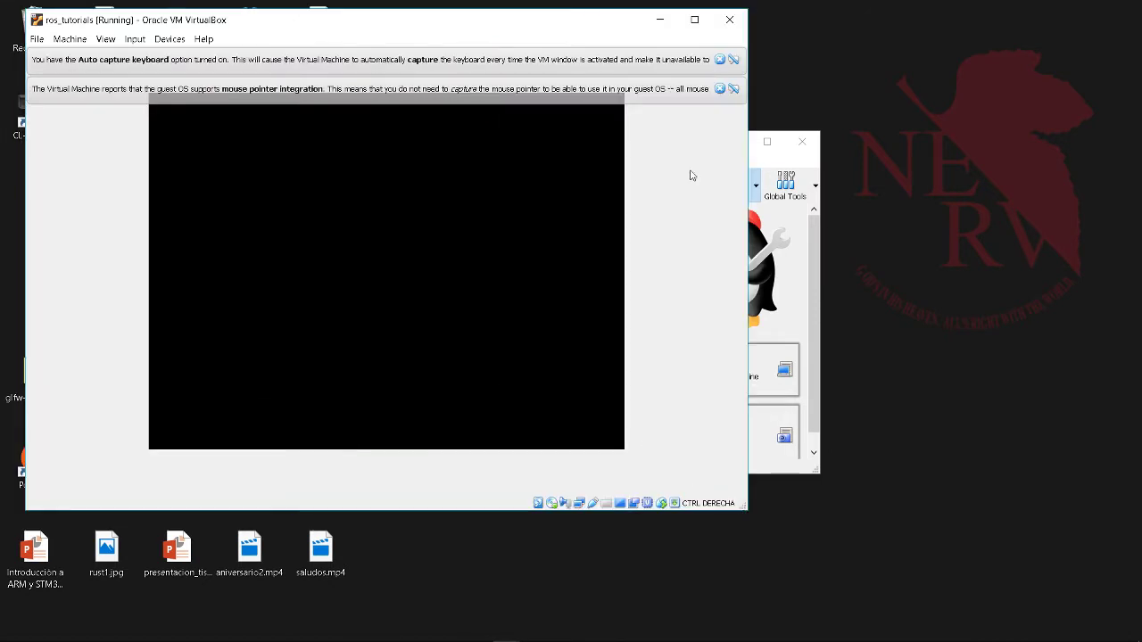
left_click(719, 89)
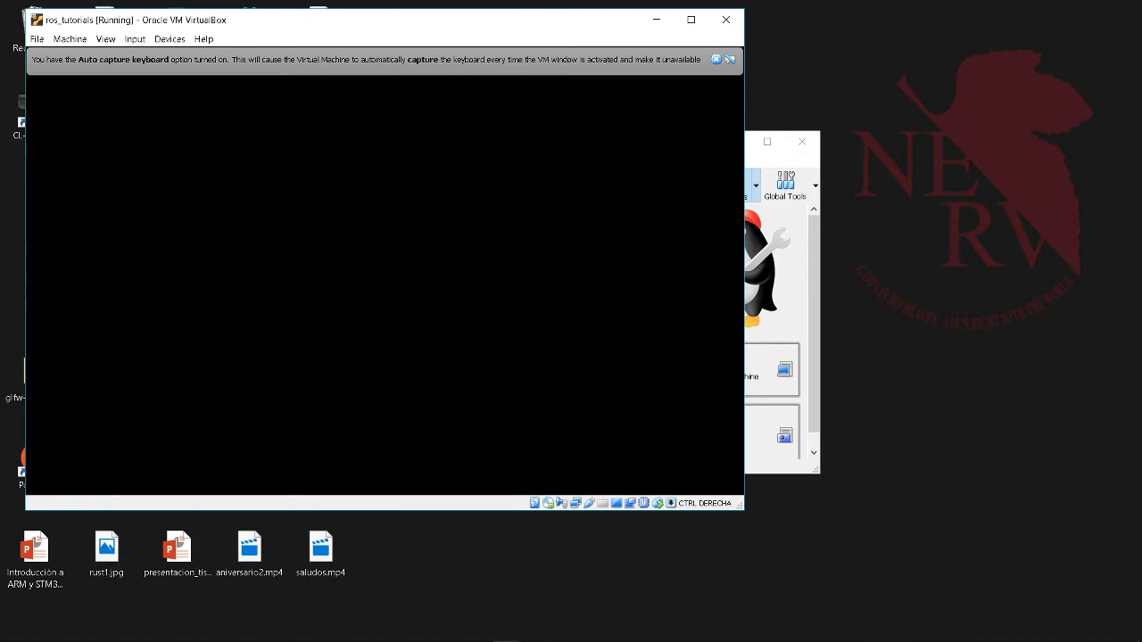
left_click(715, 60)
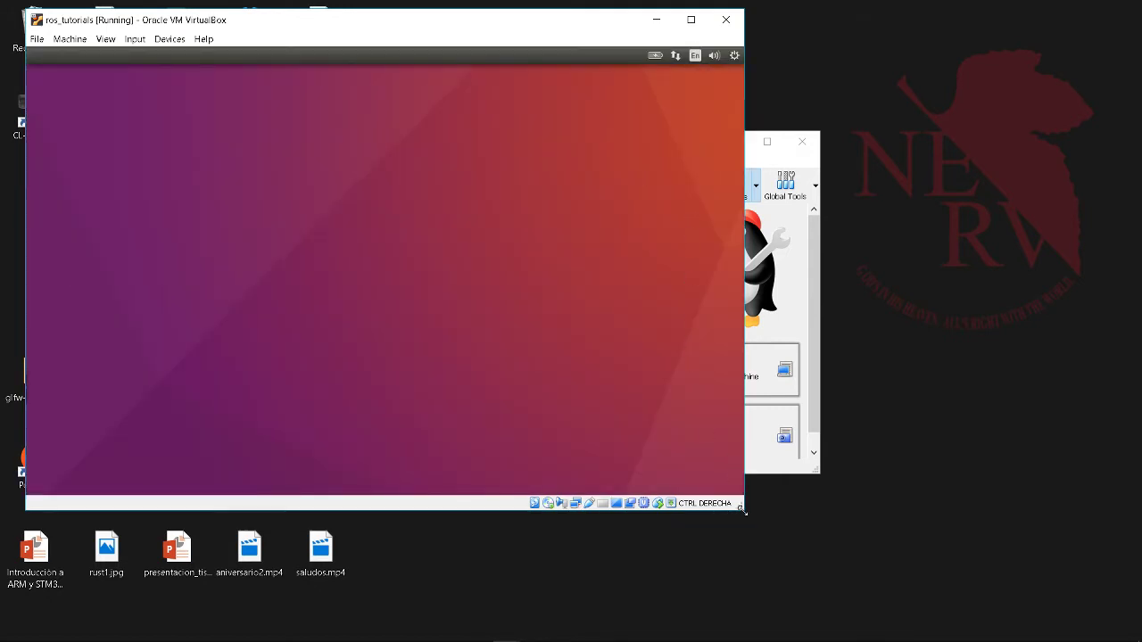
- Enlarge the VM window, switch the installer to Español, and choose Instalar Ubuntu
left_click_drag(741, 505, 762, 539)
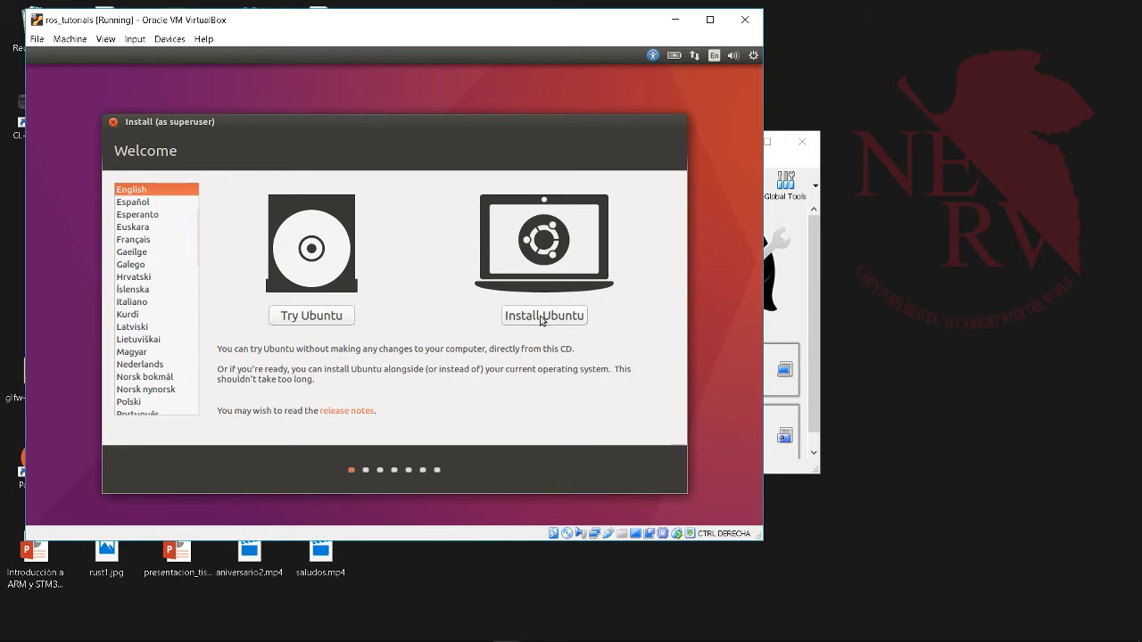
left_click(135, 205)
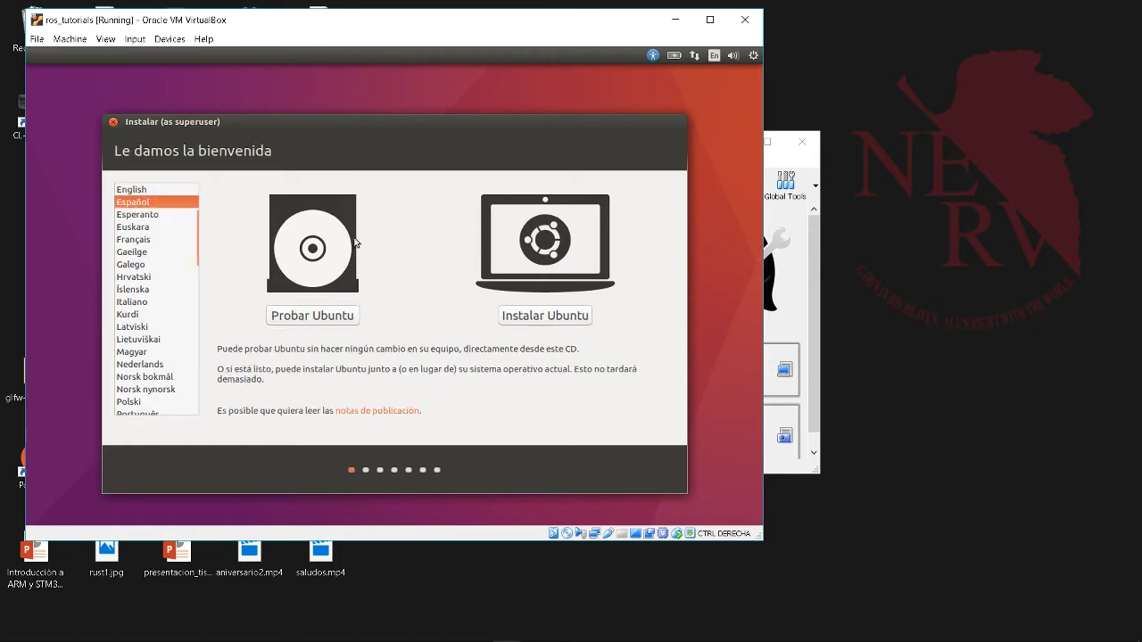
left_click(538, 318)
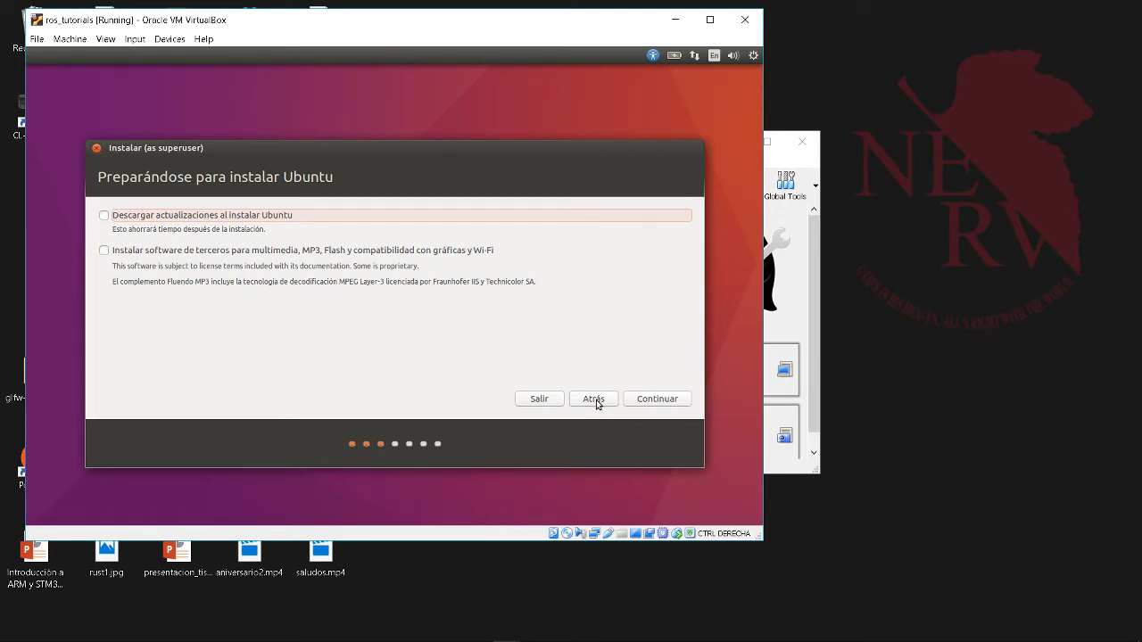
- Skip updates, choose Borrar disco e instalar Ubuntu, and confirm writing the partitions
left_click(644, 401)
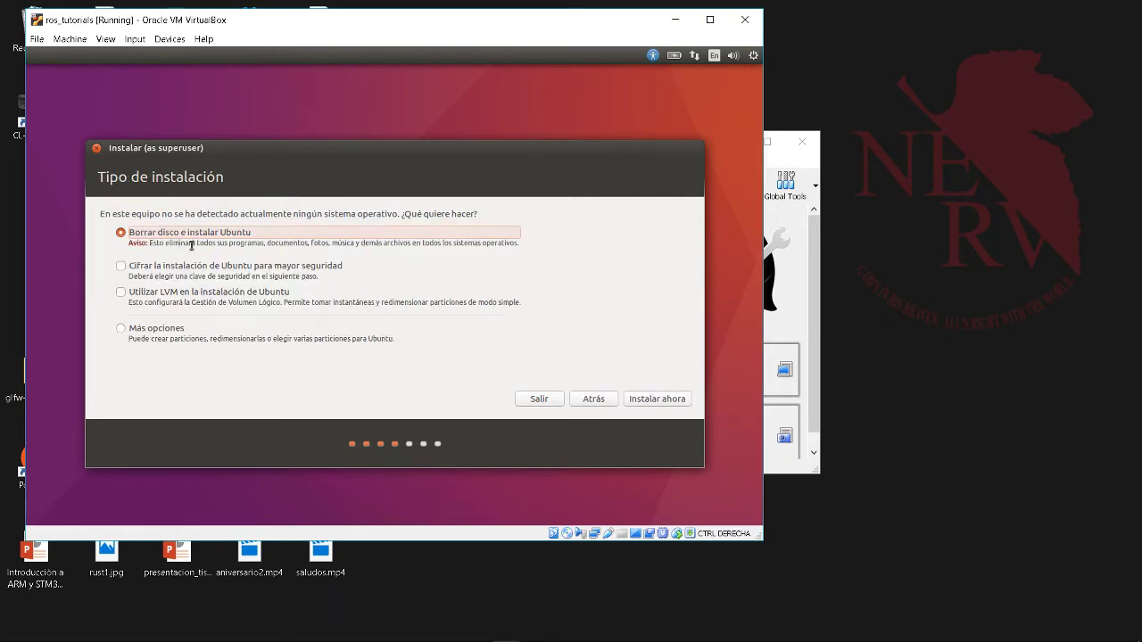
left_click(665, 406)
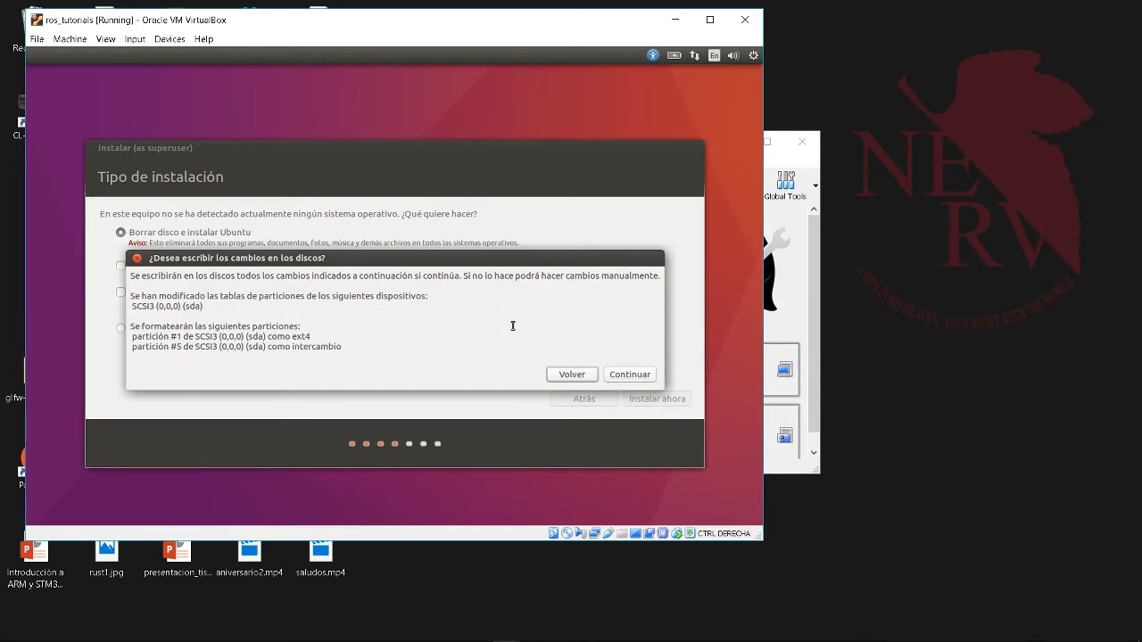
left_click(627, 375)
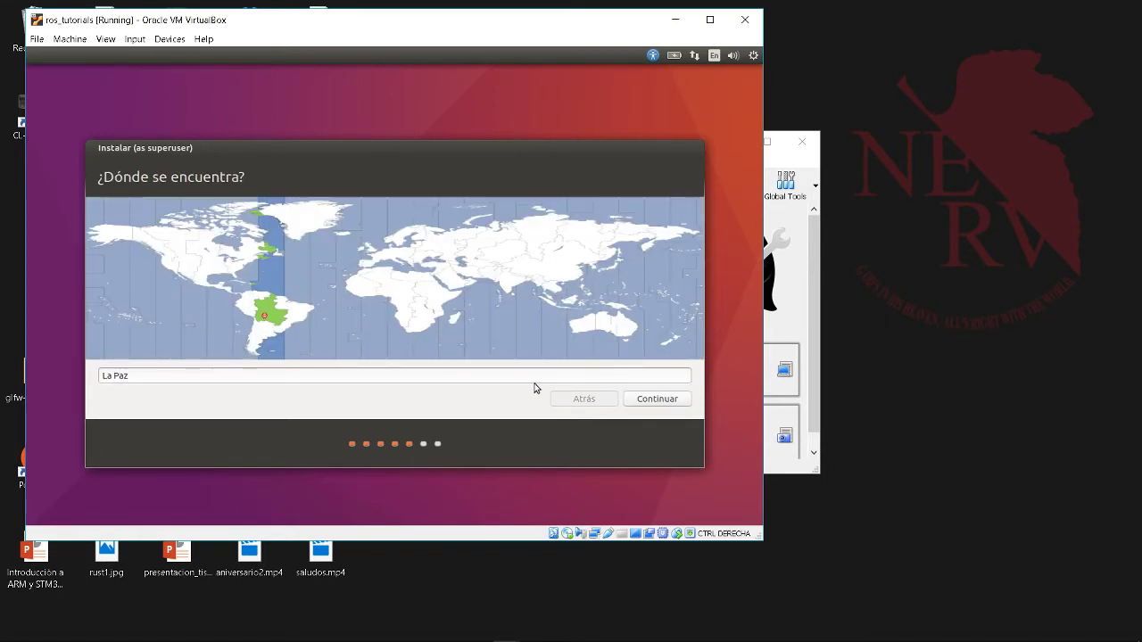
- Accept La Paz as location and select the Inglés (EE. UU.) keyboard layout
left_click(652, 401)
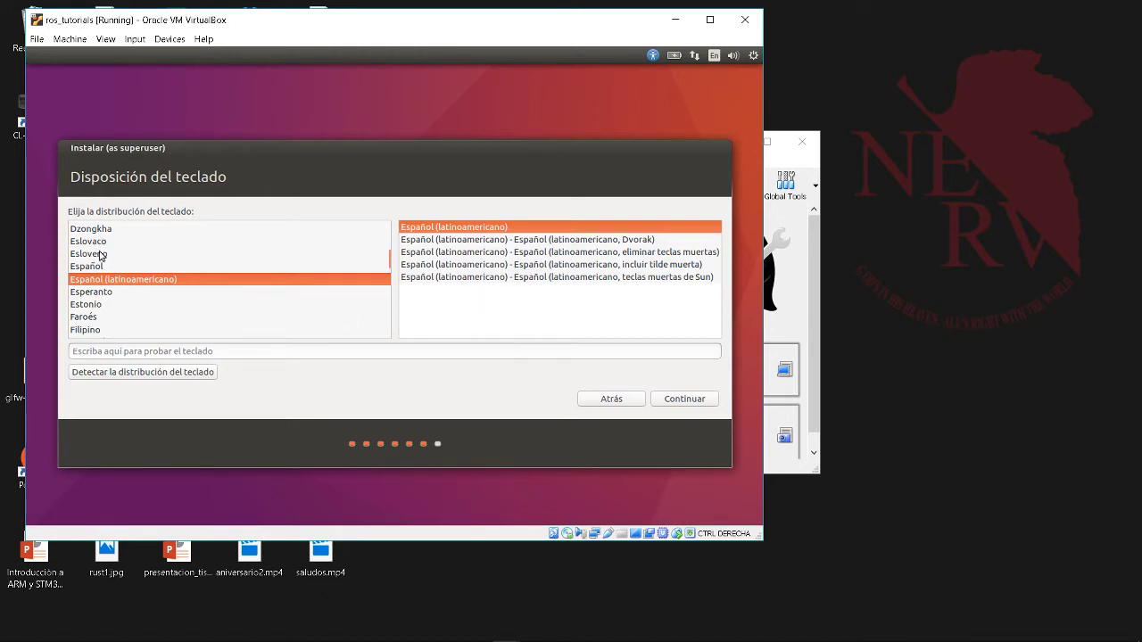
left_click(98, 305)
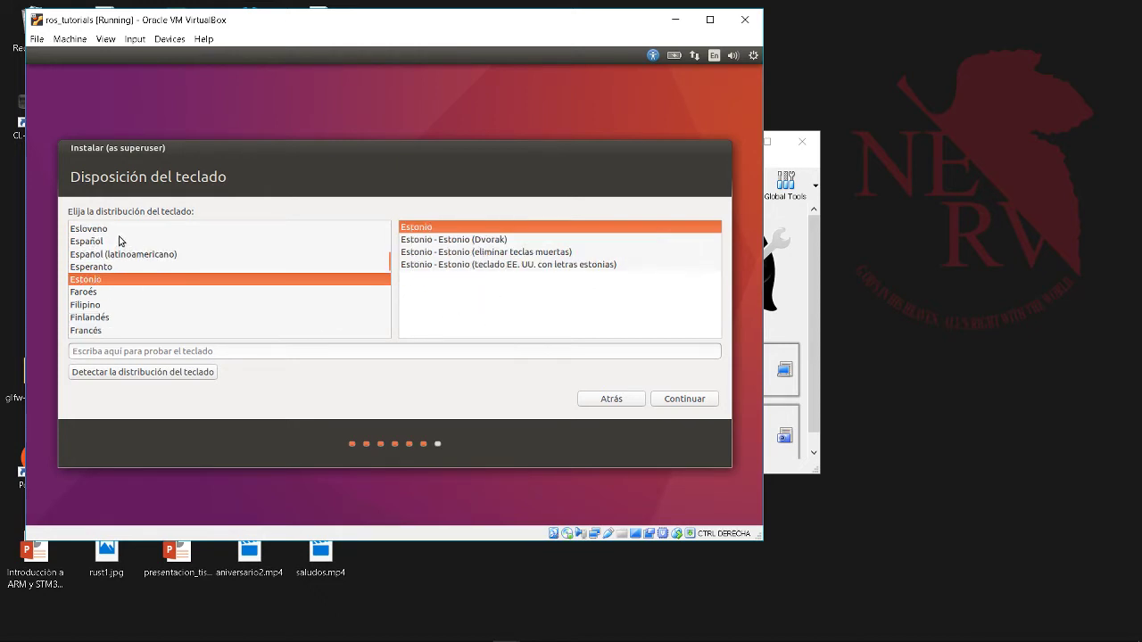
scroll(345, 288, "up", 1)
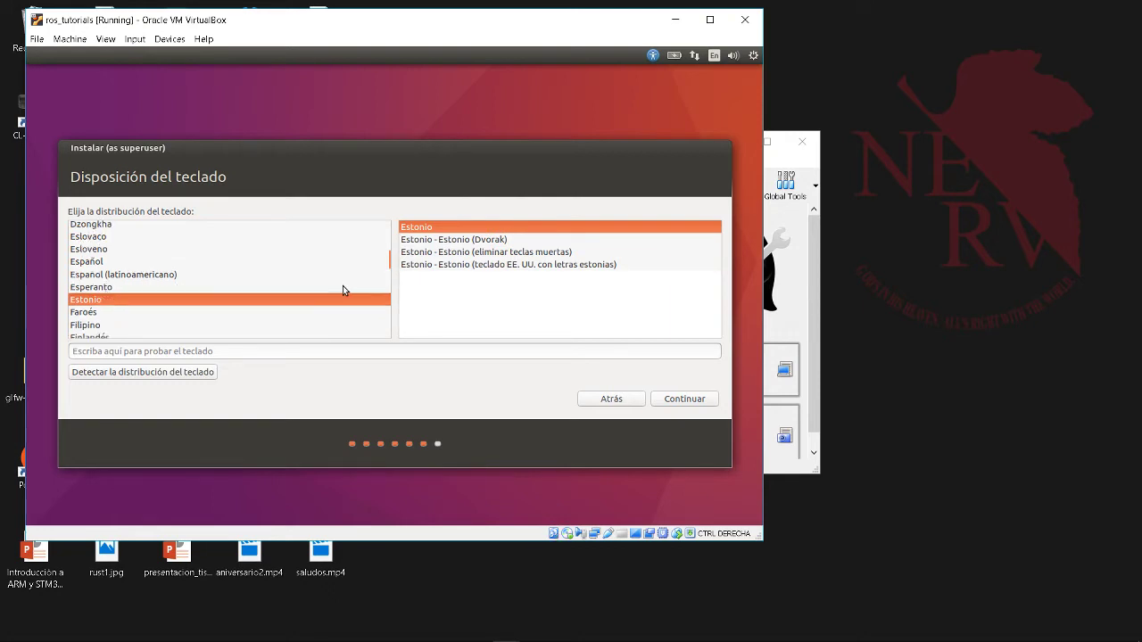
scroll(166, 277, "down", 5)
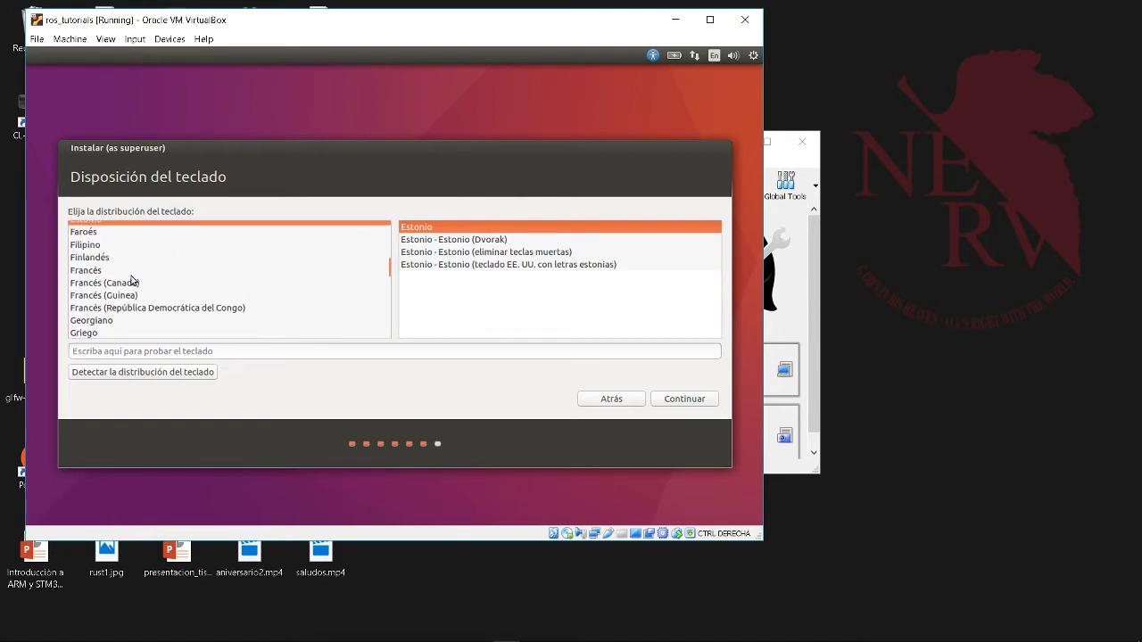
scroll(131, 280, "down", 1)
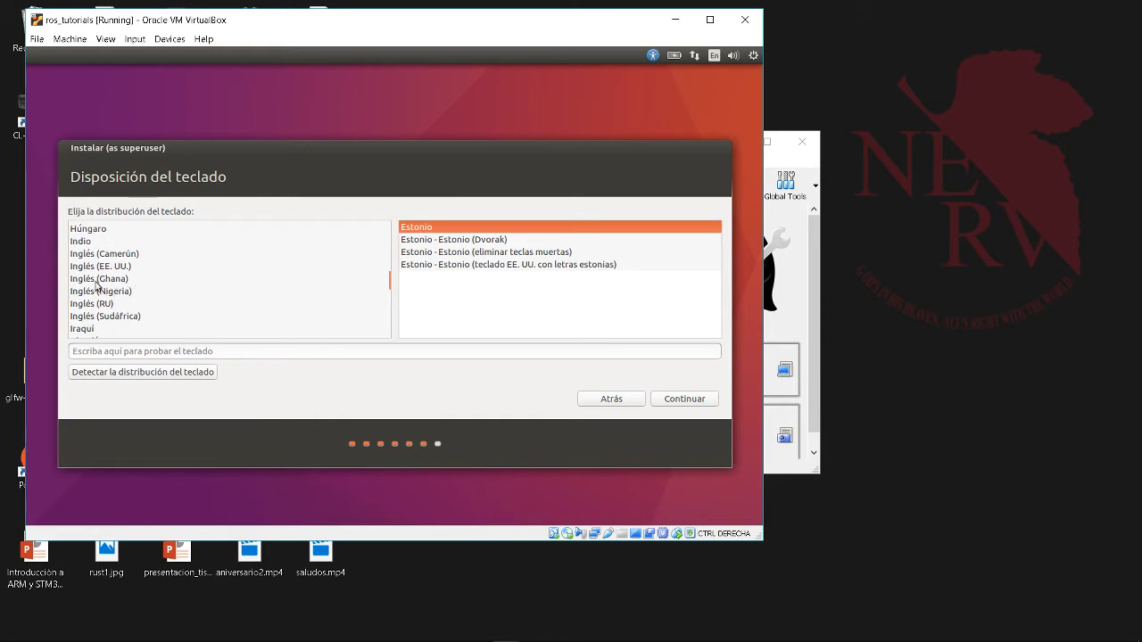
left_click(98, 276)
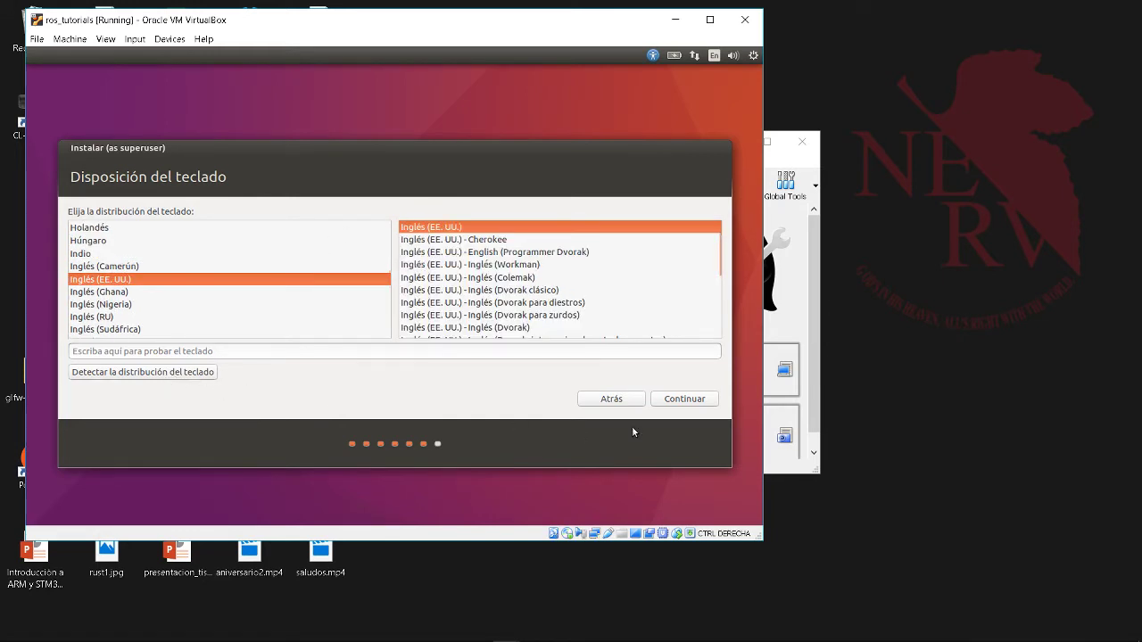
left_click(676, 401)
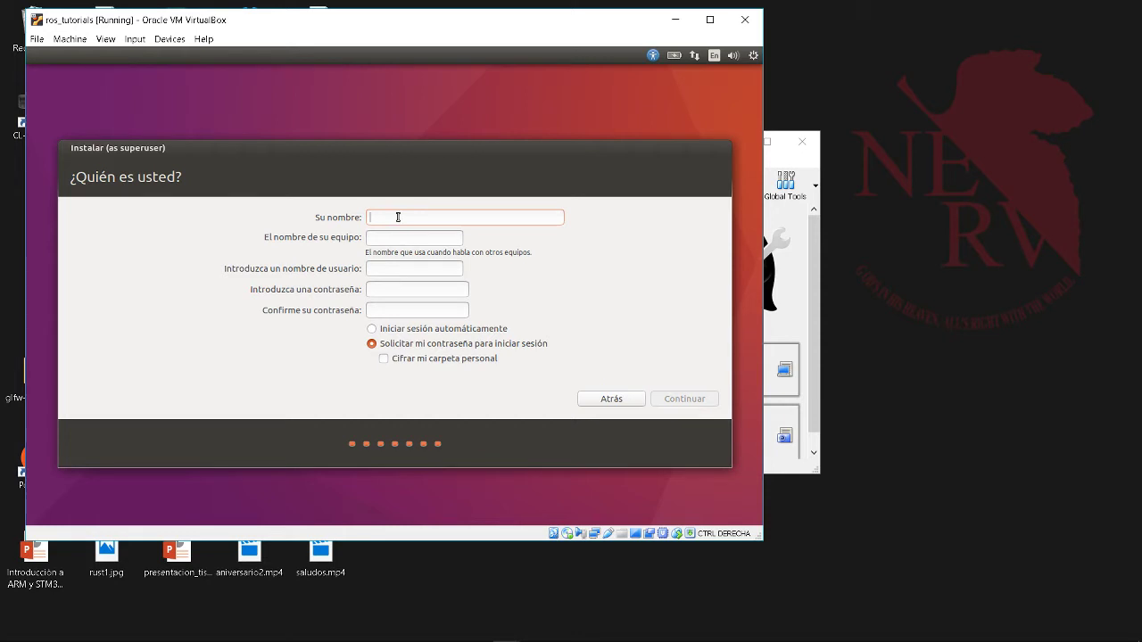
- Enter the user's name and edit the suggested computer name toward rosvirtual
type("r")
key("BackSpace")
type("ros")
left_click_drag(438, 239, 386, 239)
type("?")
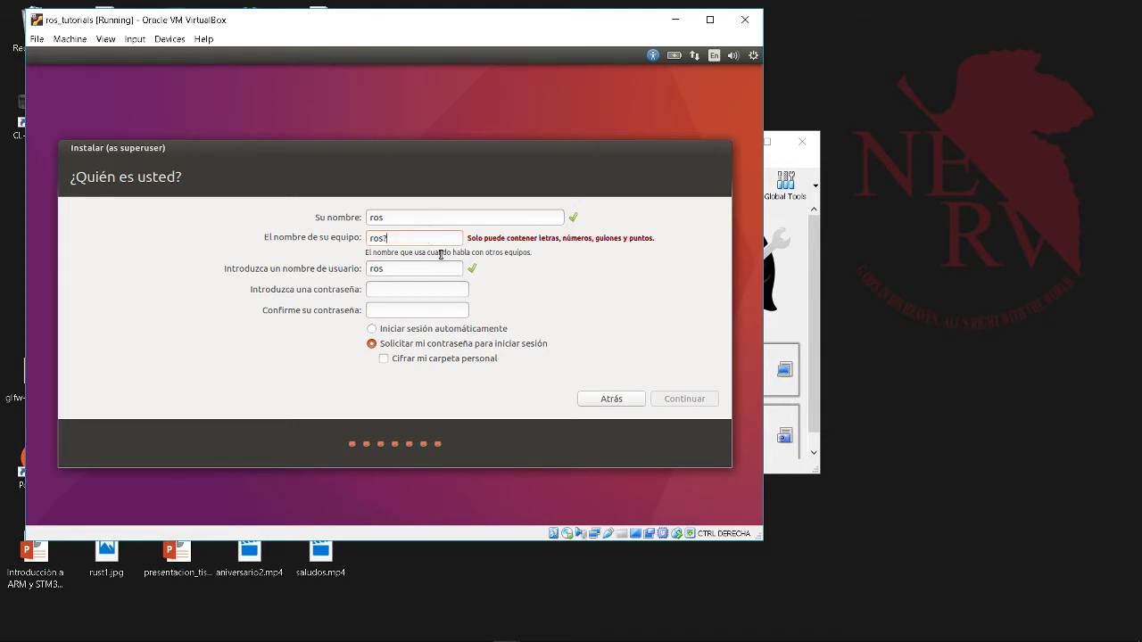
key("BackSpace")
type("_virtu")
- Enter the account password and confirm it
type("ro")
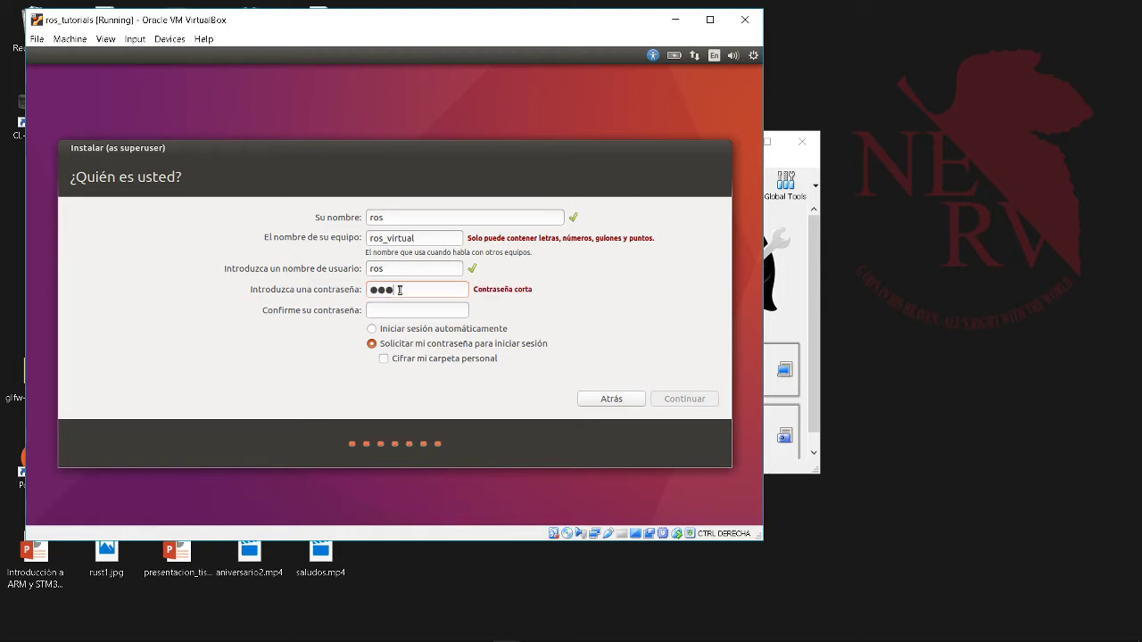
type("ros")
left_click_drag(442, 285, 336, 293)
type("rosros")
key("Tab")
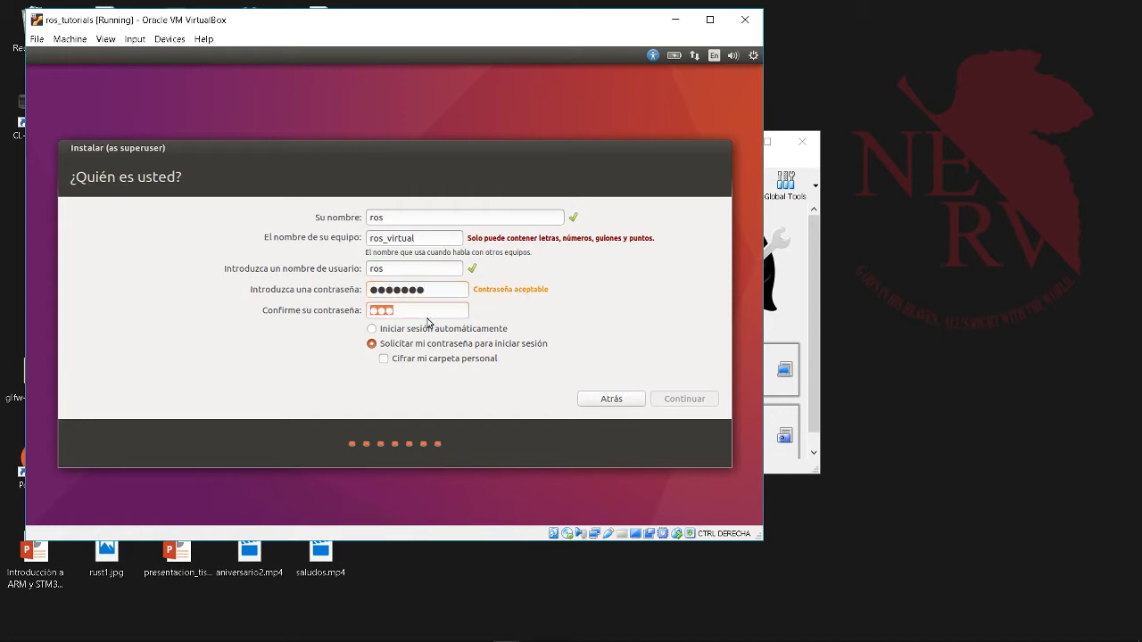
type("rosros1")
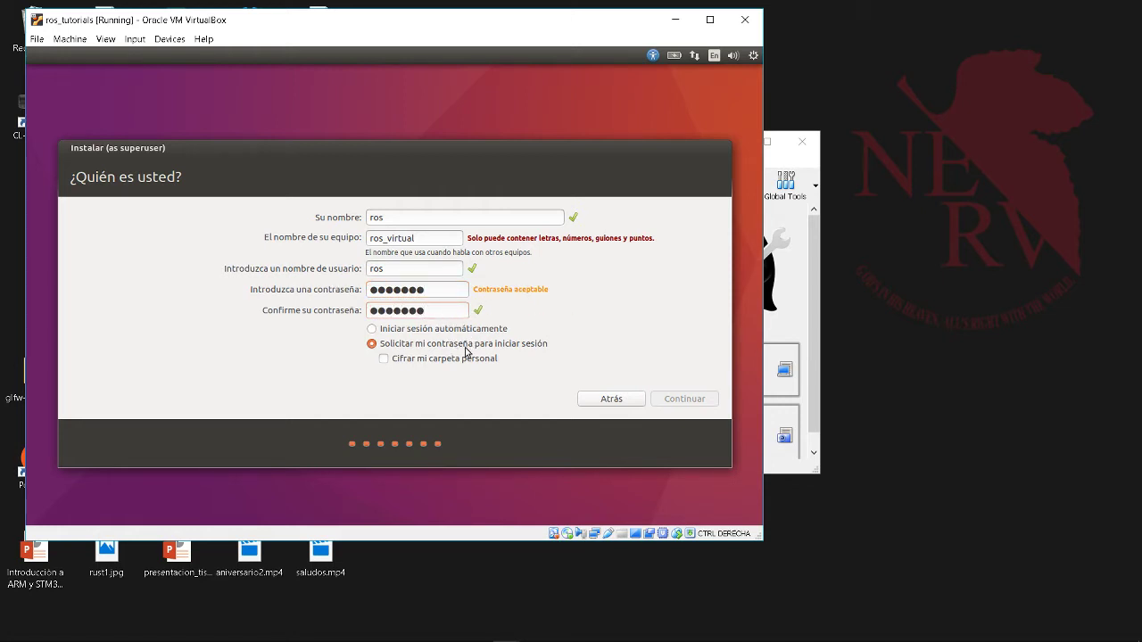
- Enable automatic login, remove the space from the computer name, and submit the form
left_click(372, 330)
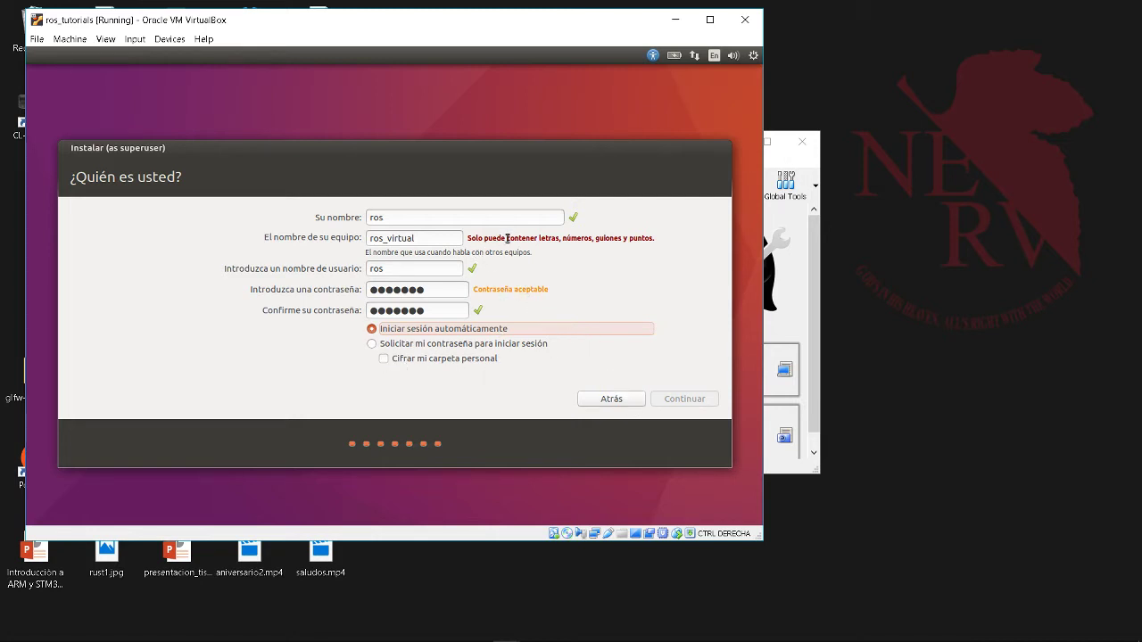
left_click(387, 239)
key("BackSpace")
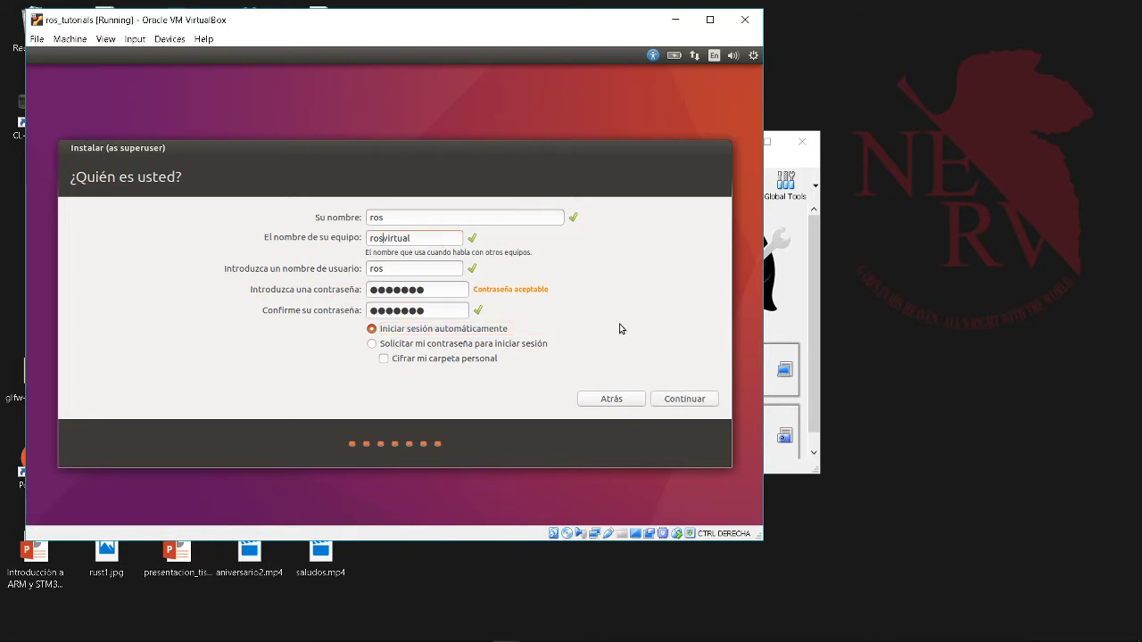
left_click(685, 400)
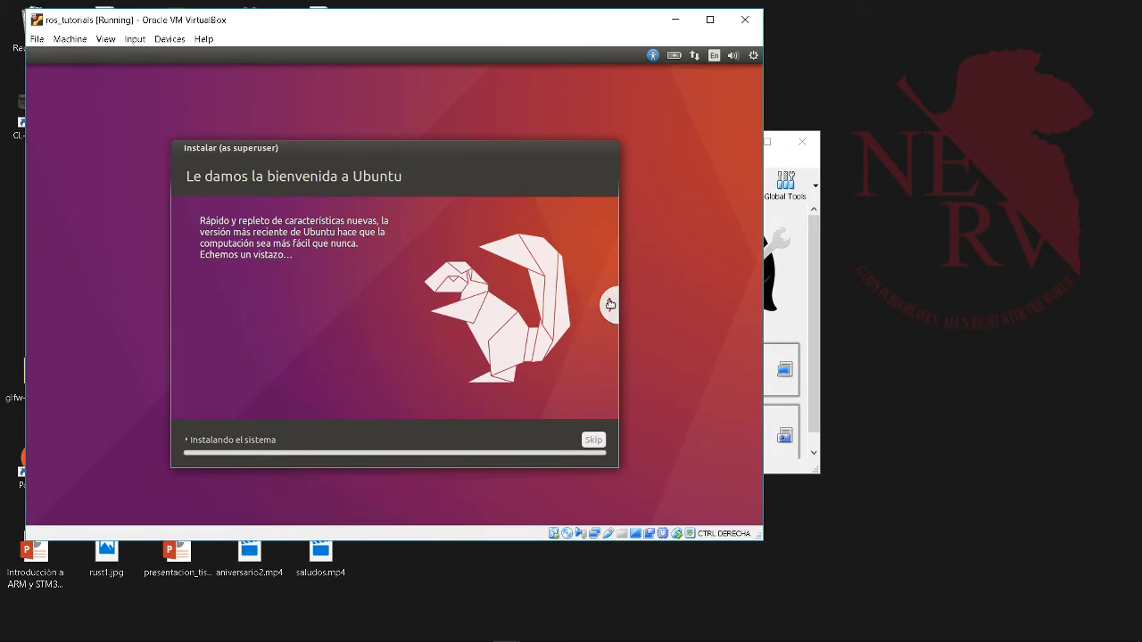
- Expand the Instalando el sistema log and open Ubuntu's network menu
left_click(187, 438)
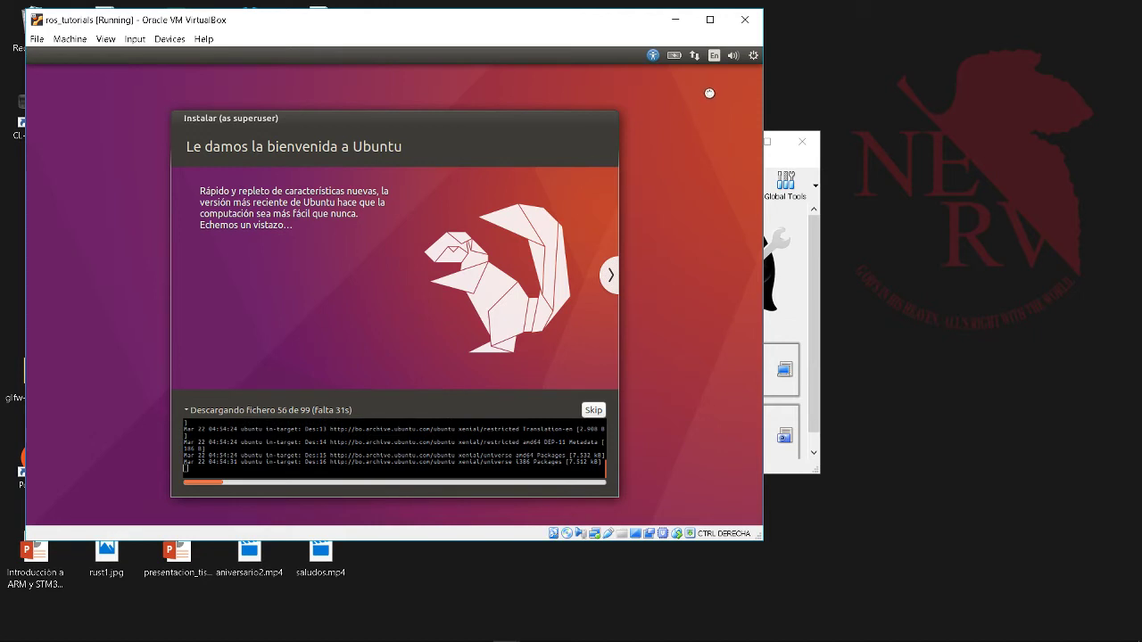
left_click(695, 55)
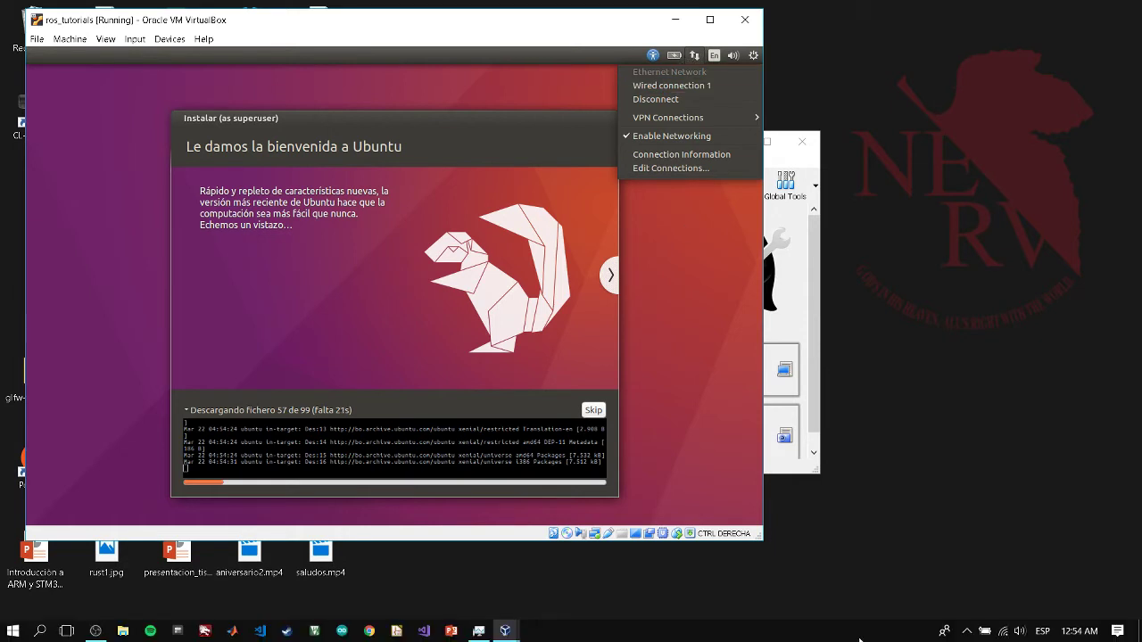
- Dismiss the network indicator menu and wait while the installer sets up packages and configures hardware
mouse_move(1005, 636)
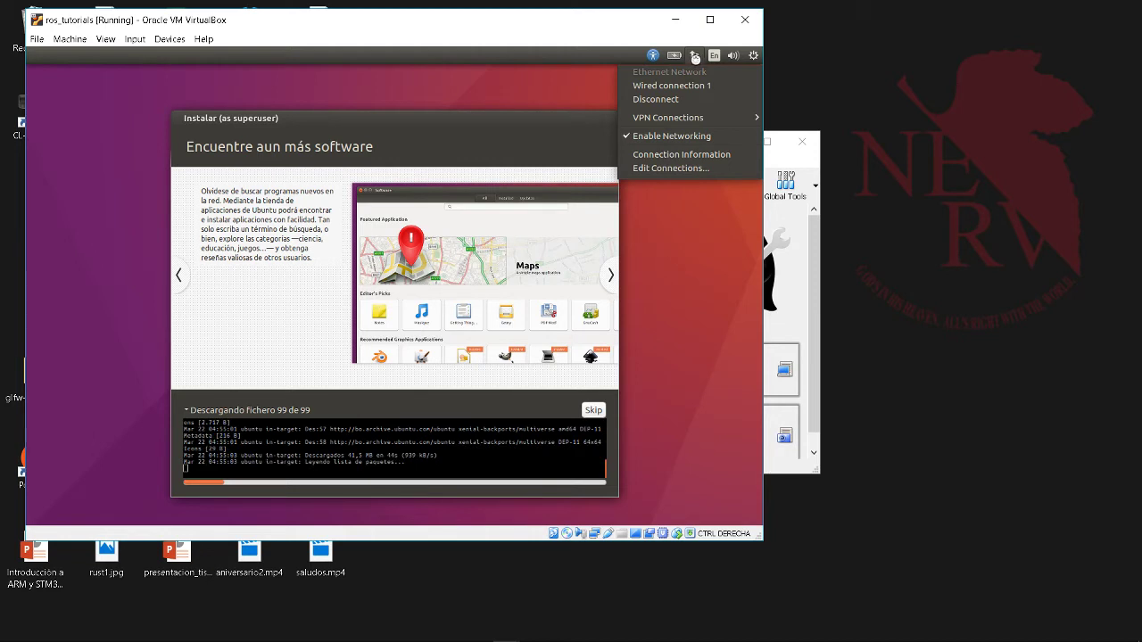
left_click(695, 57)
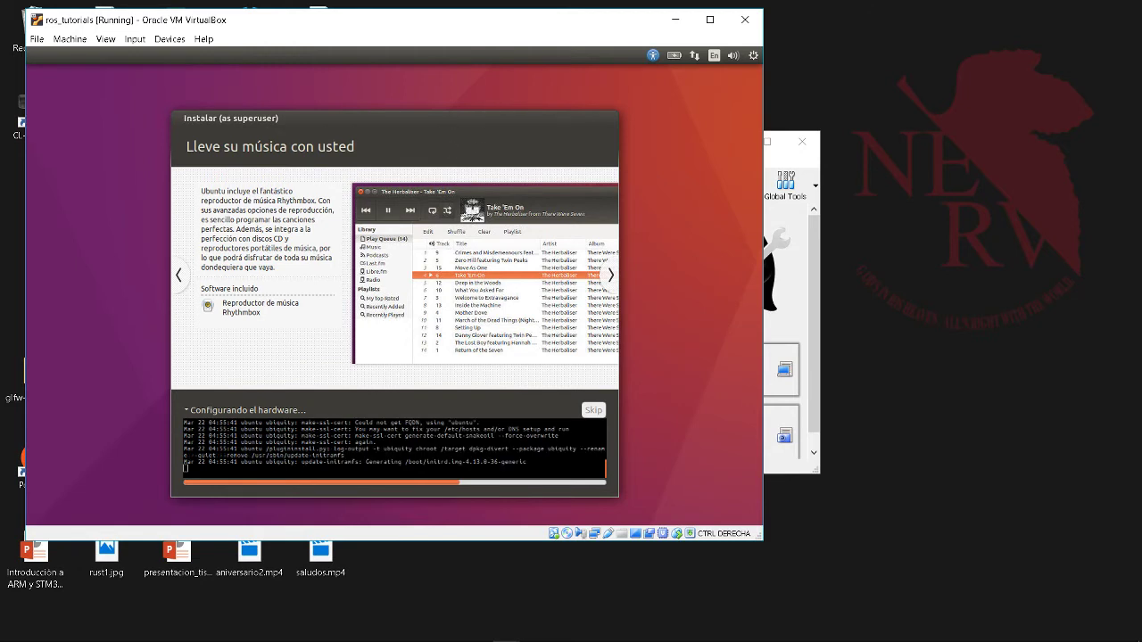
mouse_move(357, 631)
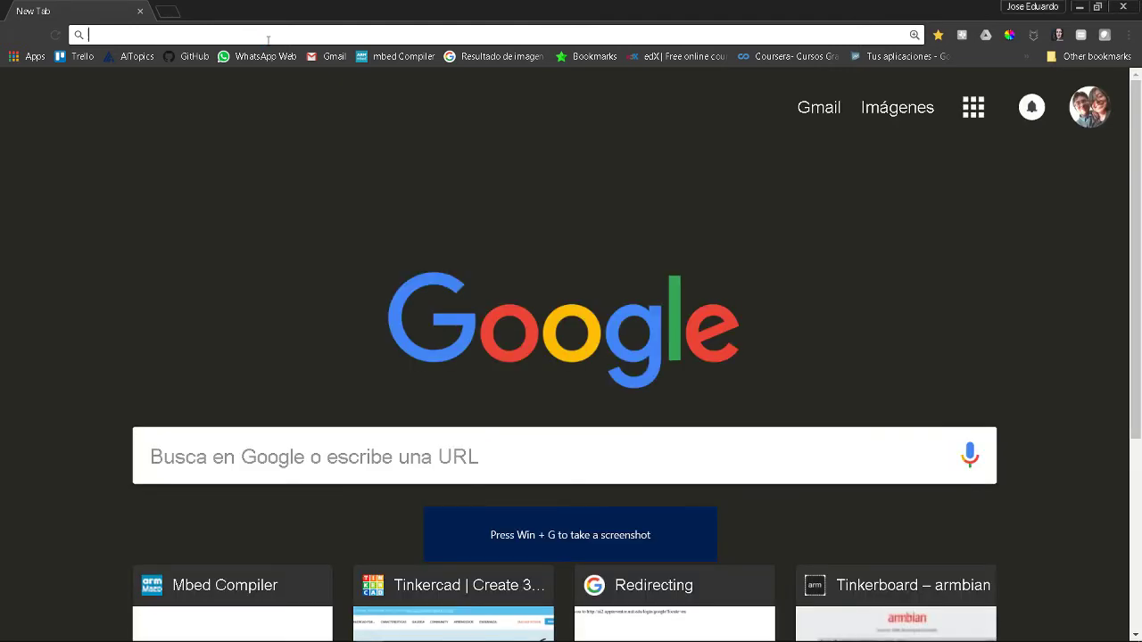
- Go to ros.org and open the ROS Kinetic Kame Download link (wiki.ros.org/kinetic/Installation) in a new tab
type("ros.ot")
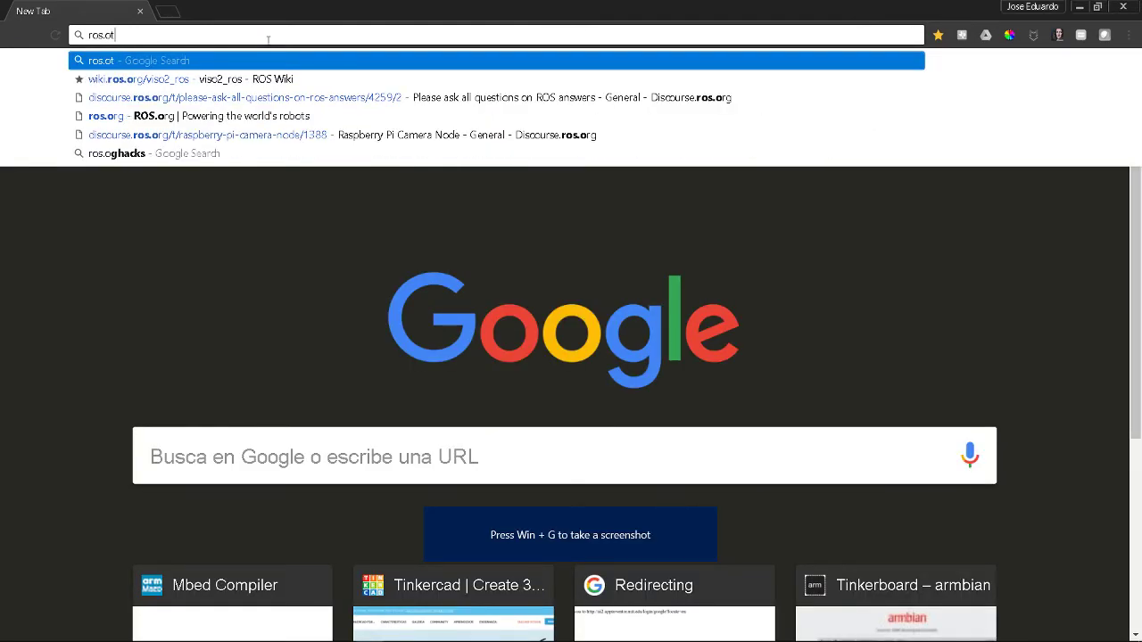
key("BackSpace")
type("rg")
key("Return")
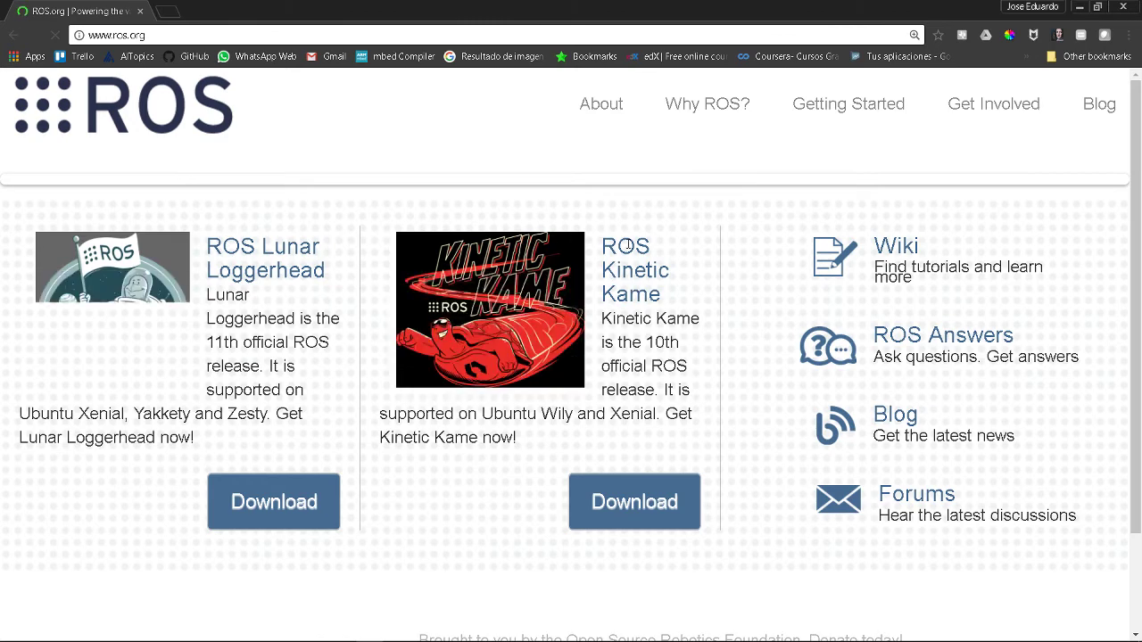
scroll(435, 261, "down", 5)
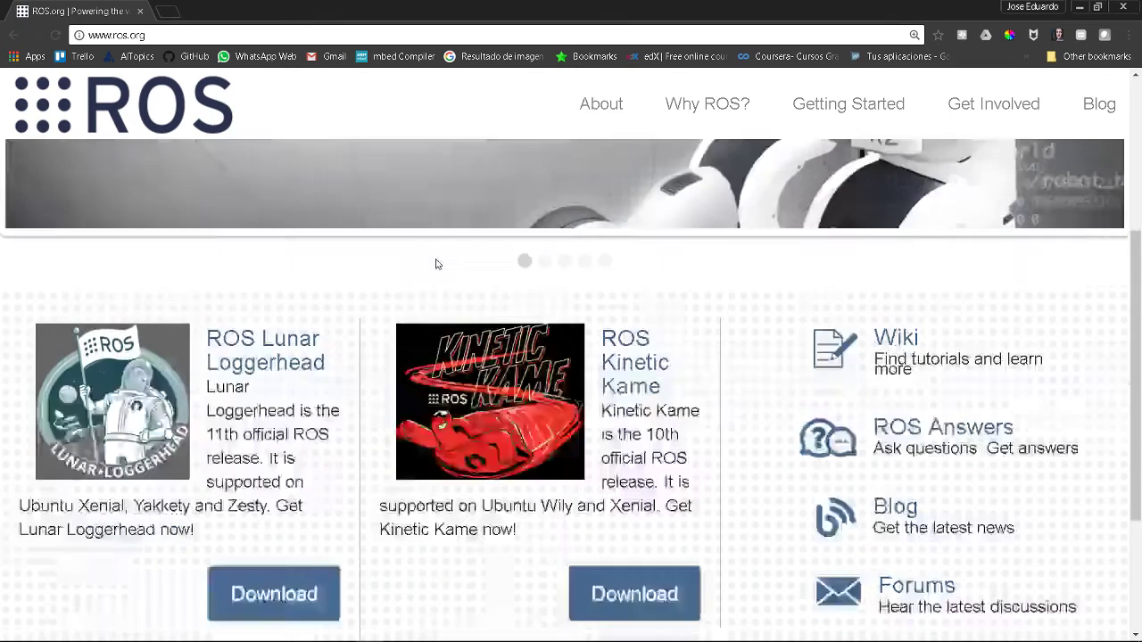
scroll(558, 203, "up", 2)
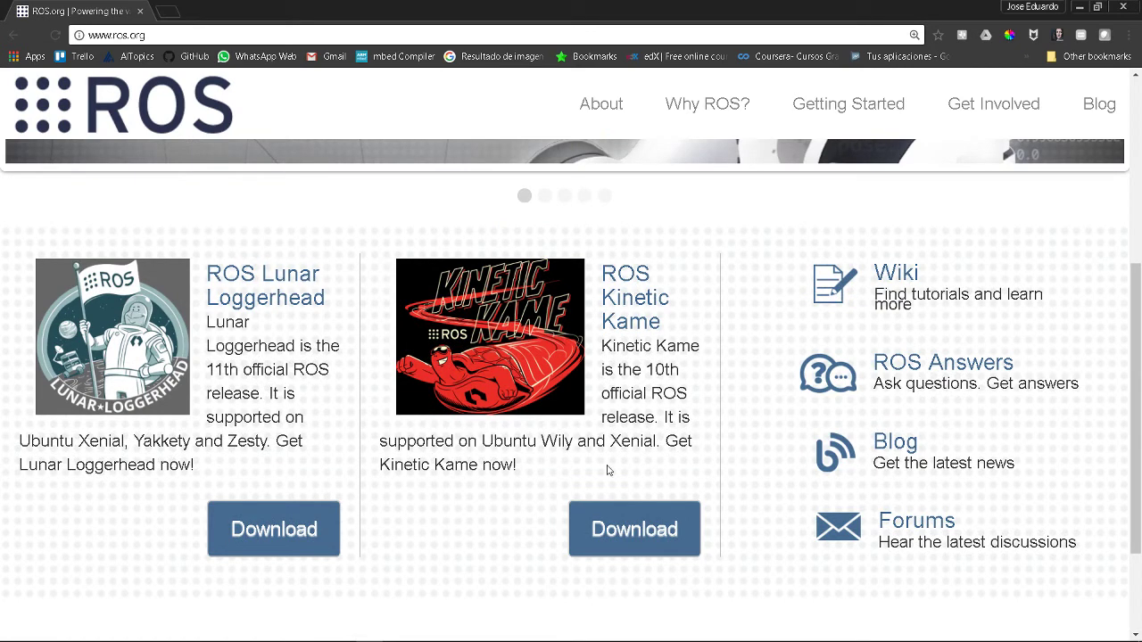
left_click(610, 529)
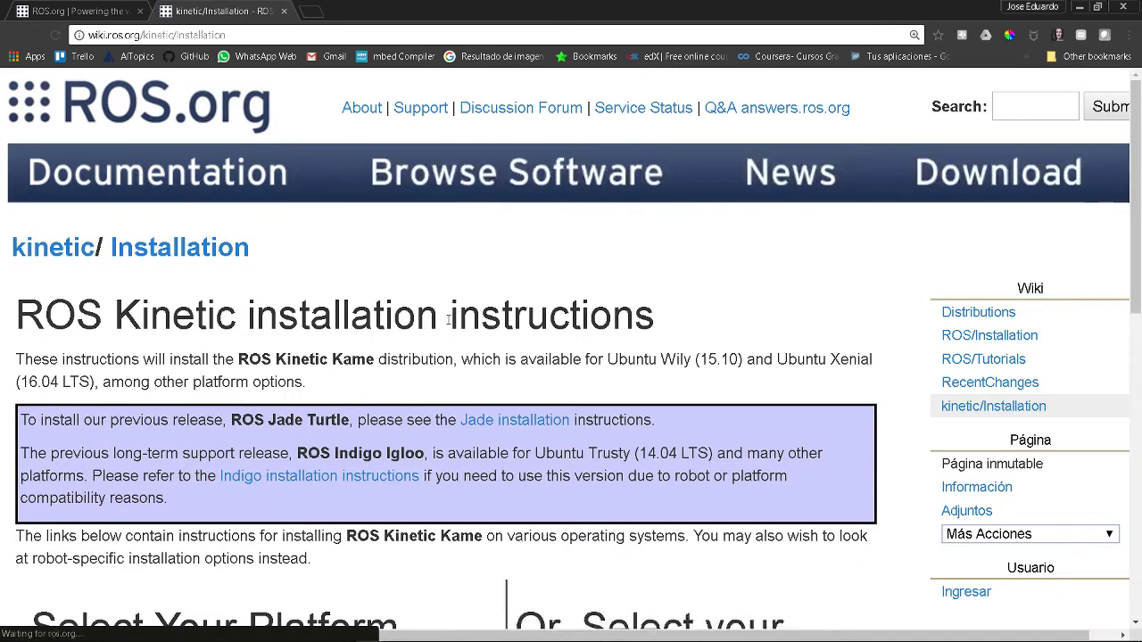
scroll(449, 322, "down", 3)
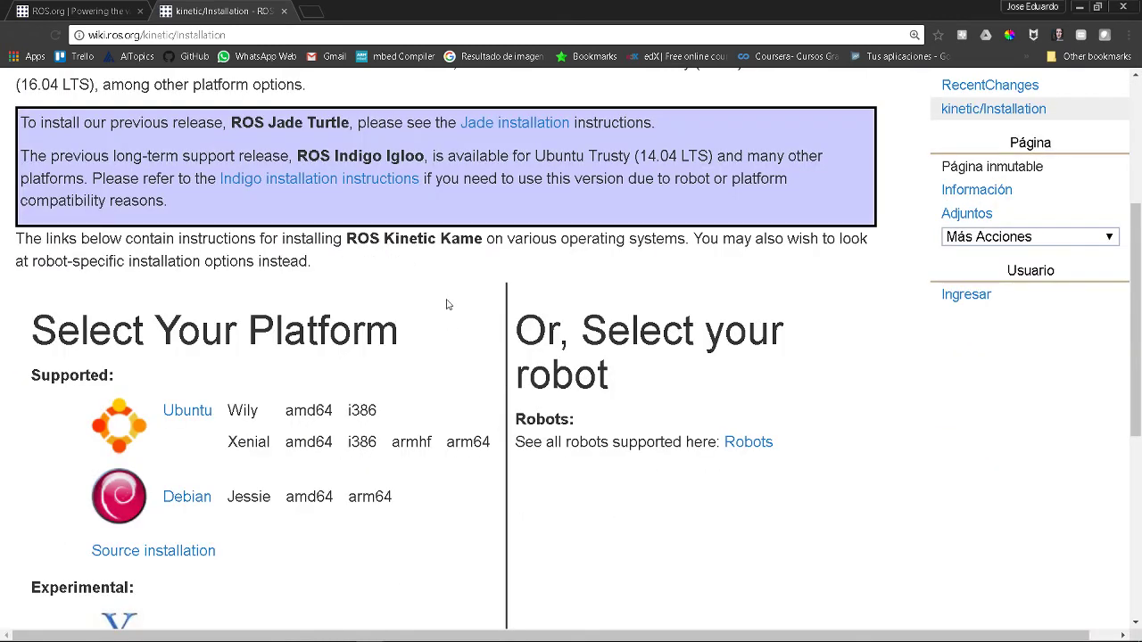
scroll(447, 299, "up", 2)
scroll(578, 265, "down", 2)
key("alt+Tab")
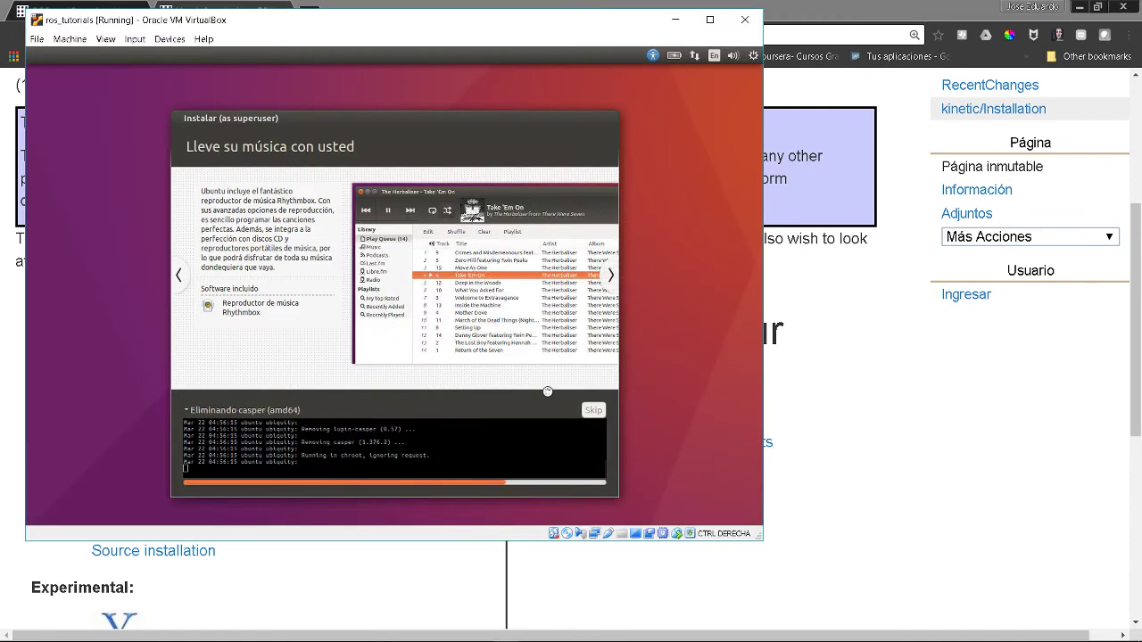
left_click(943, 362)
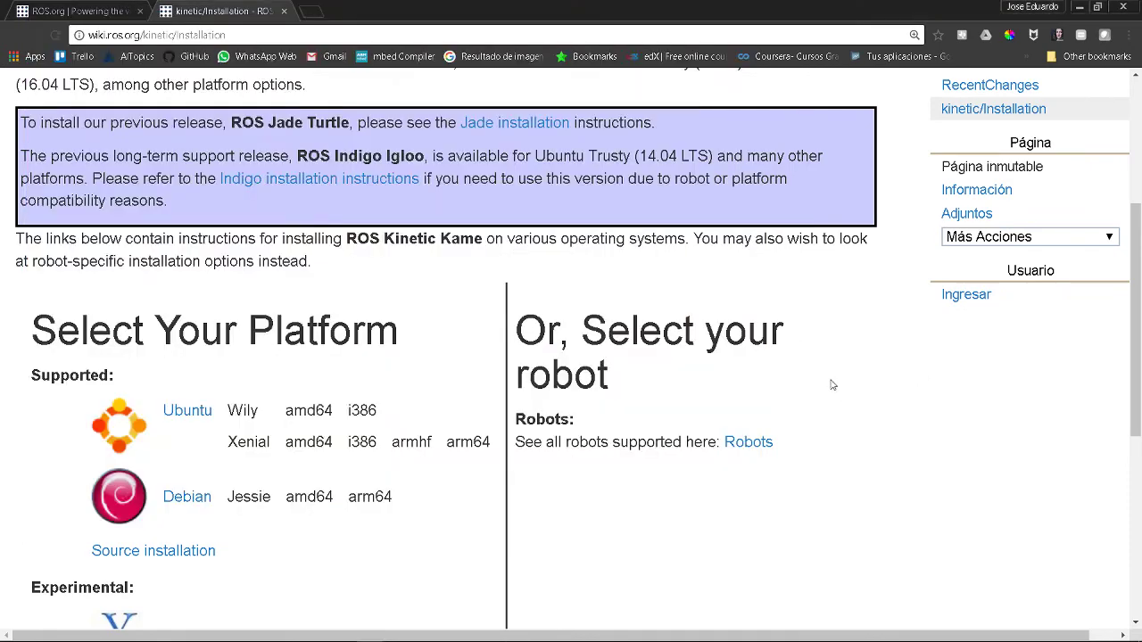
scroll(250, 234, "down", 2)
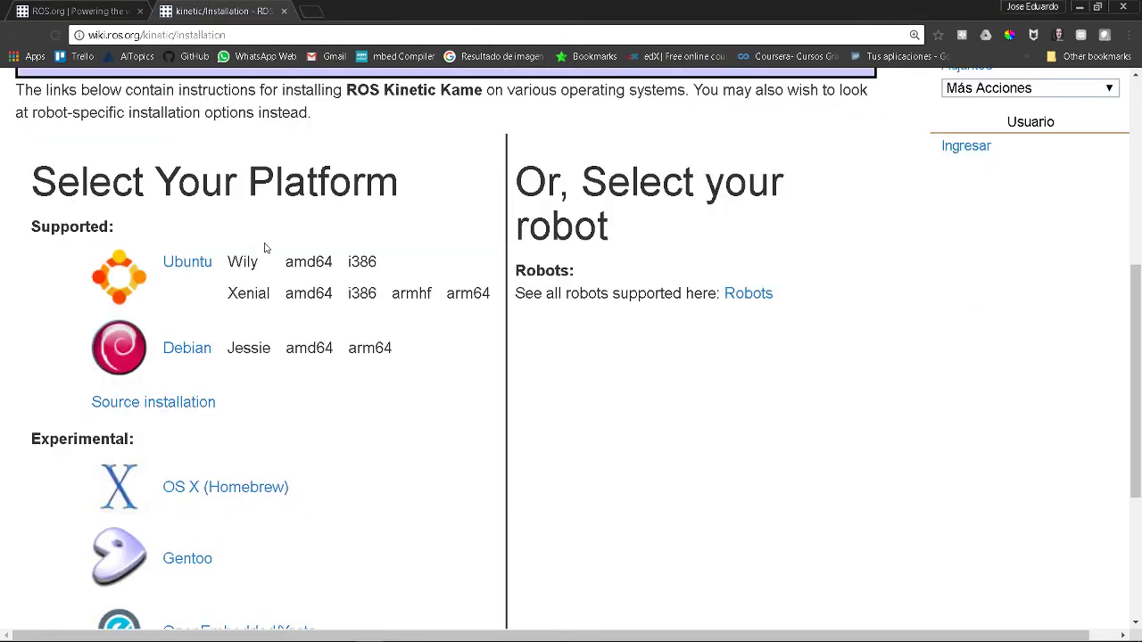
scroll(265, 247, "up", 2)
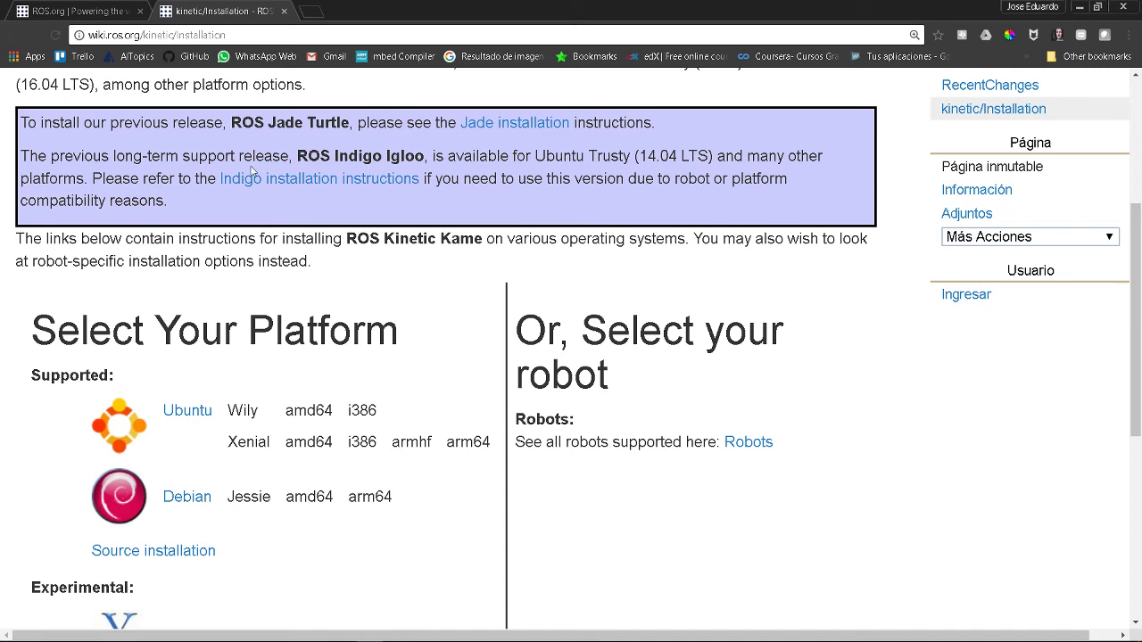
scroll(307, 152, "up", 2)
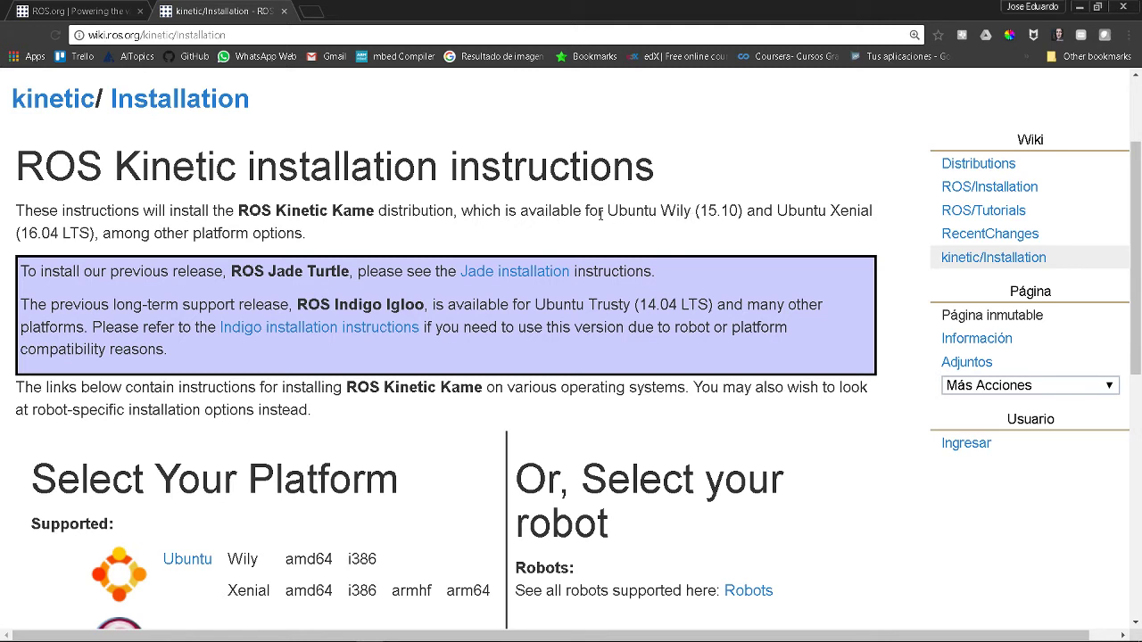
left_click_drag(600, 215, 745, 212)
left_click(764, 211)
left_click_drag(779, 210, 96, 232)
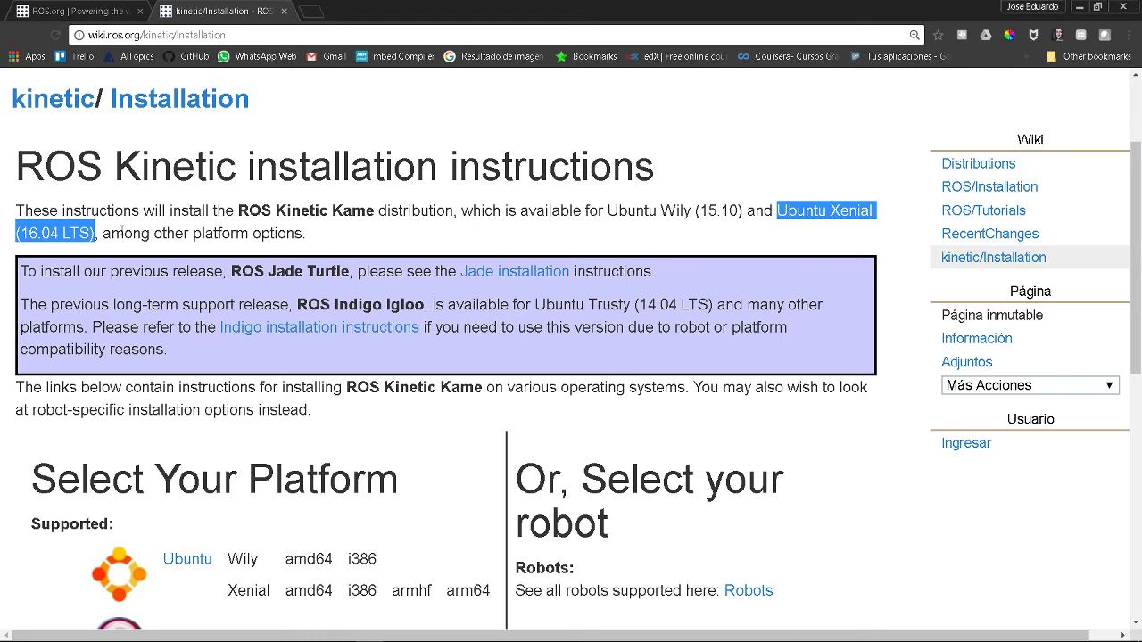
left_click(207, 224)
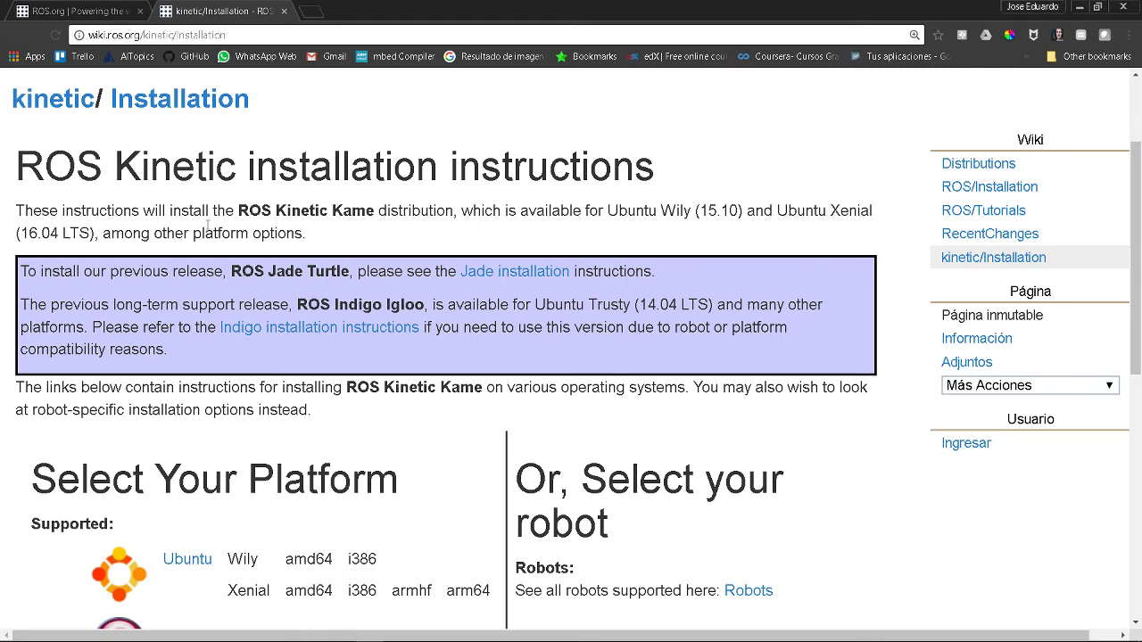
left_click_drag(17, 171, 655, 173)
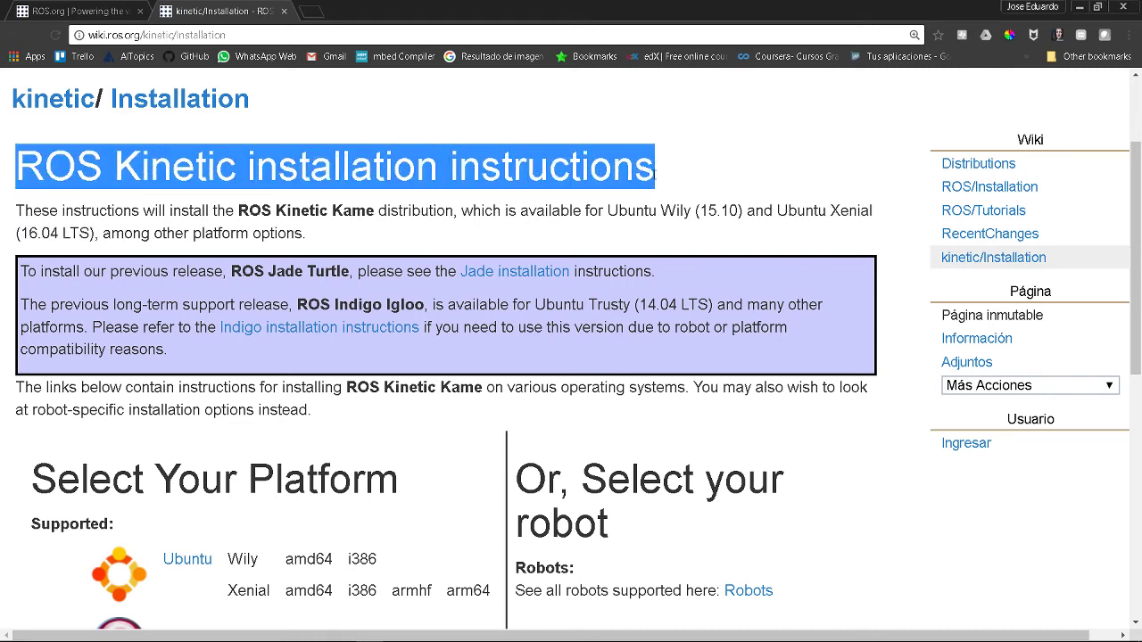
left_click(632, 191)
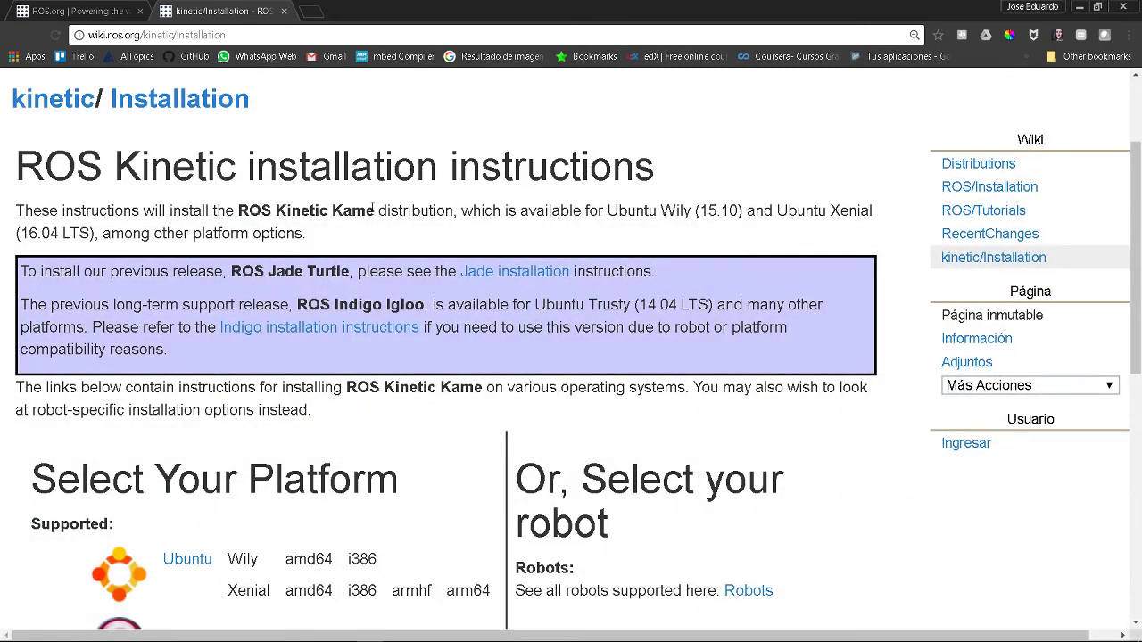
scroll(333, 196, "down", 3)
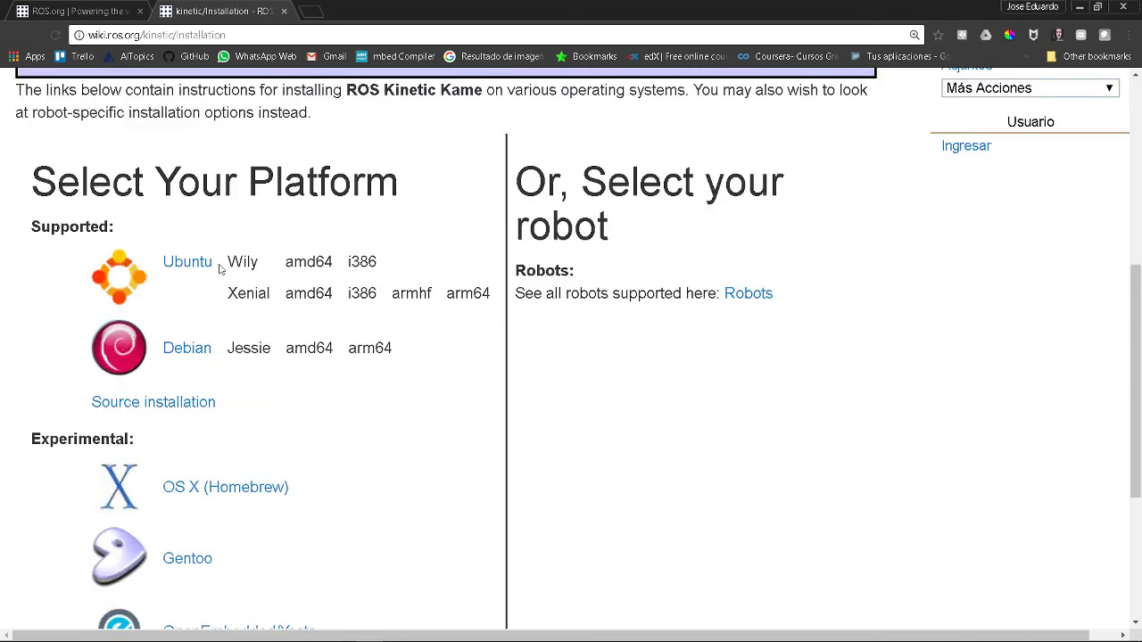
left_click_drag(229, 261, 464, 286)
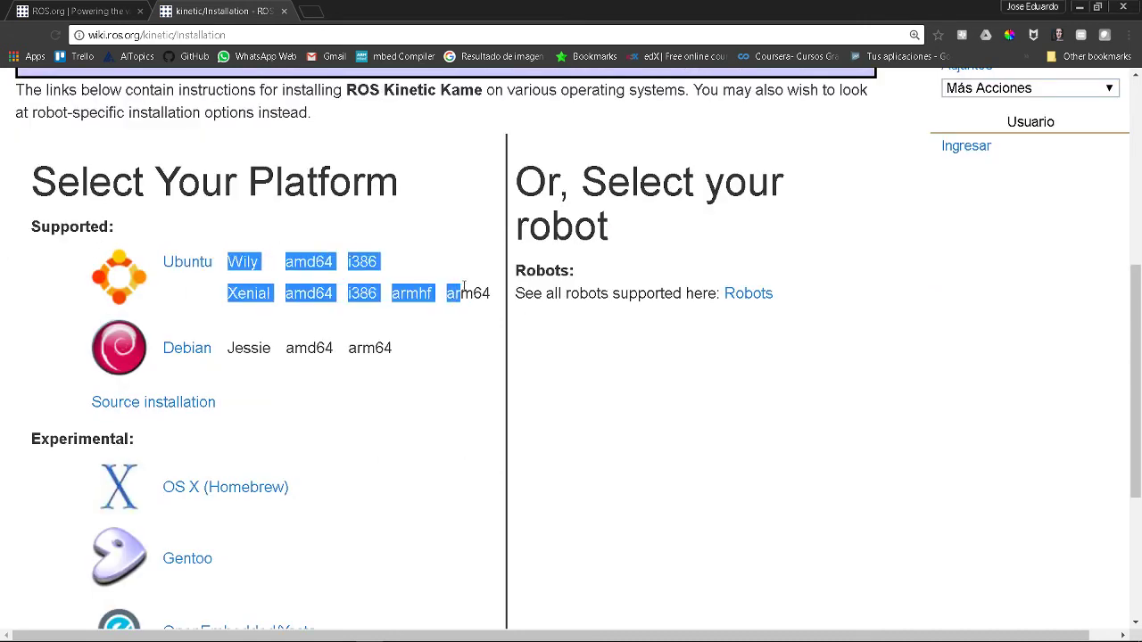
left_click(440, 301)
key("alt+Tab")
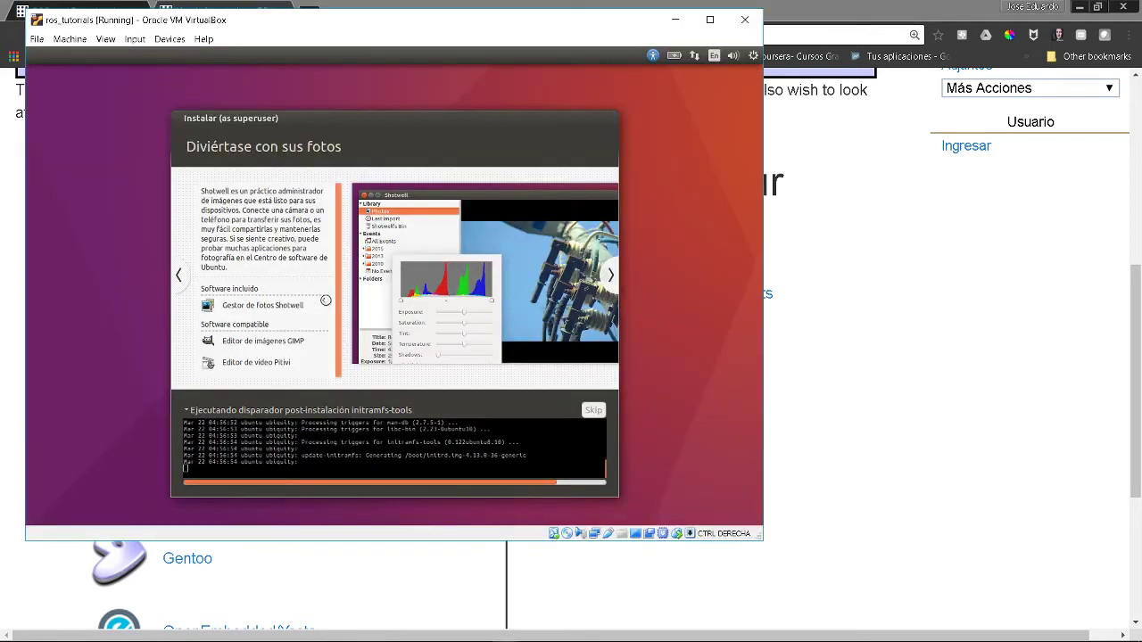
key("alt+Tab")
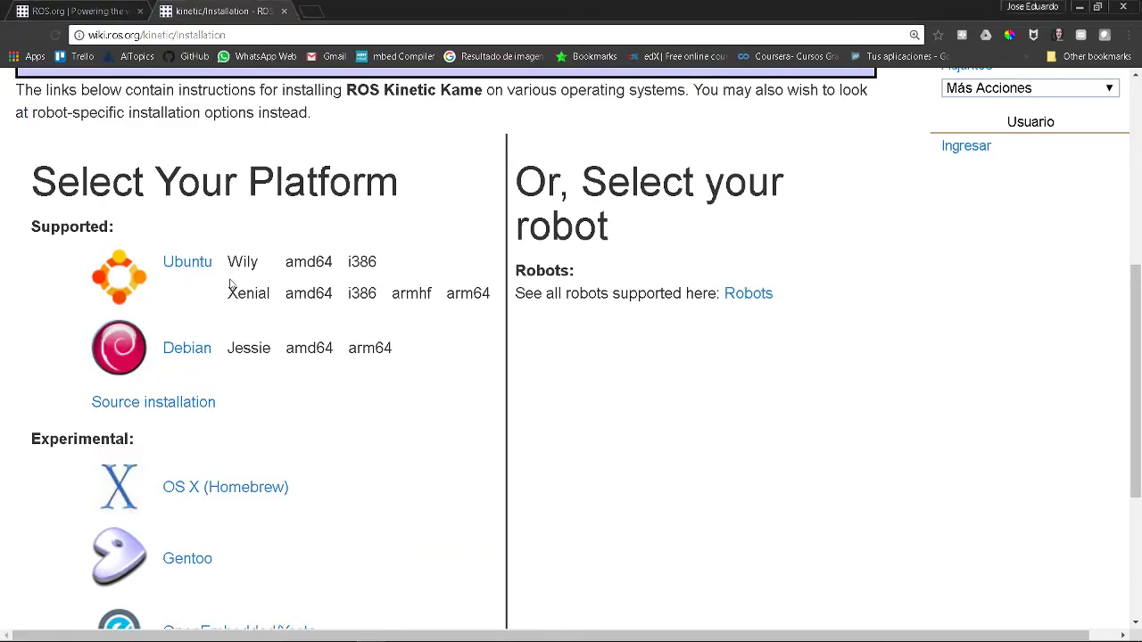
left_click_drag(230, 294, 490, 298)
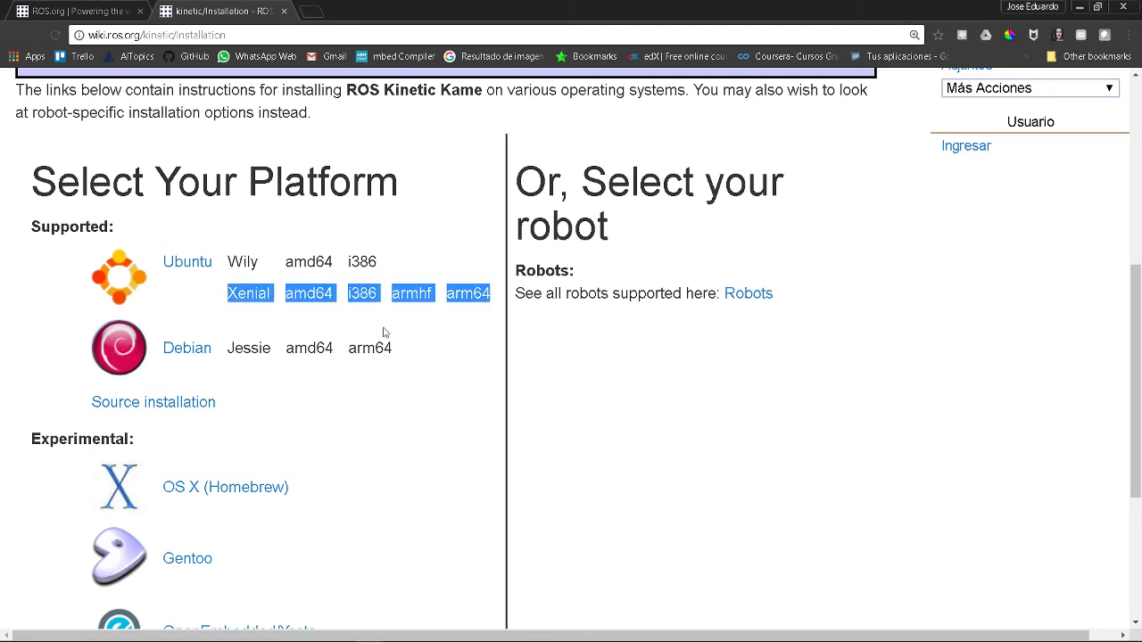
left_click(287, 299)
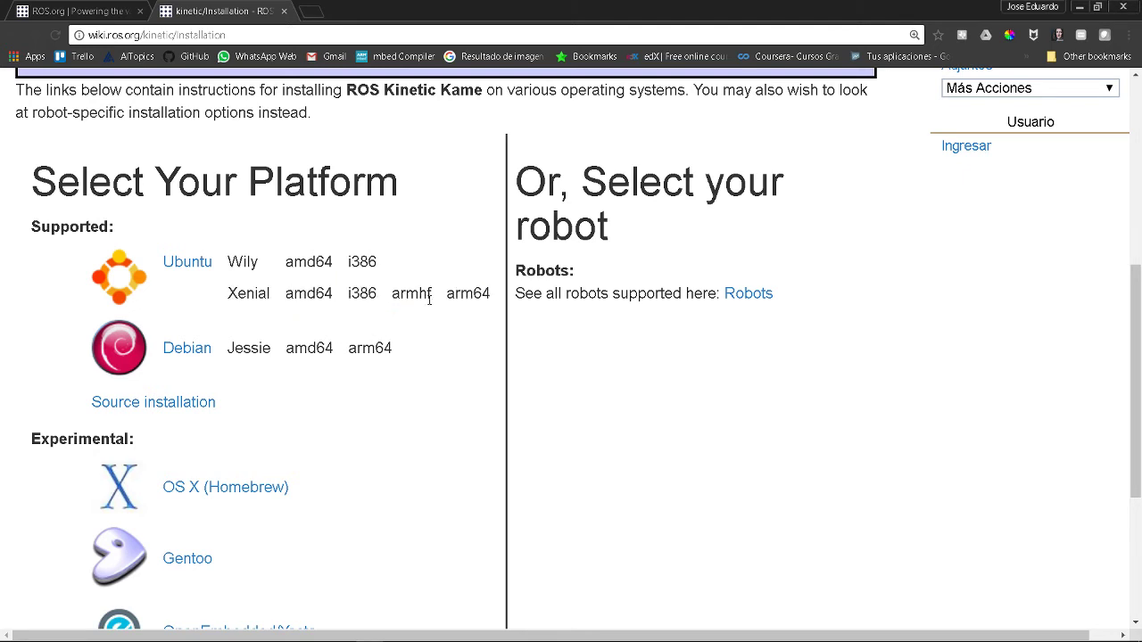
double_click(289, 296)
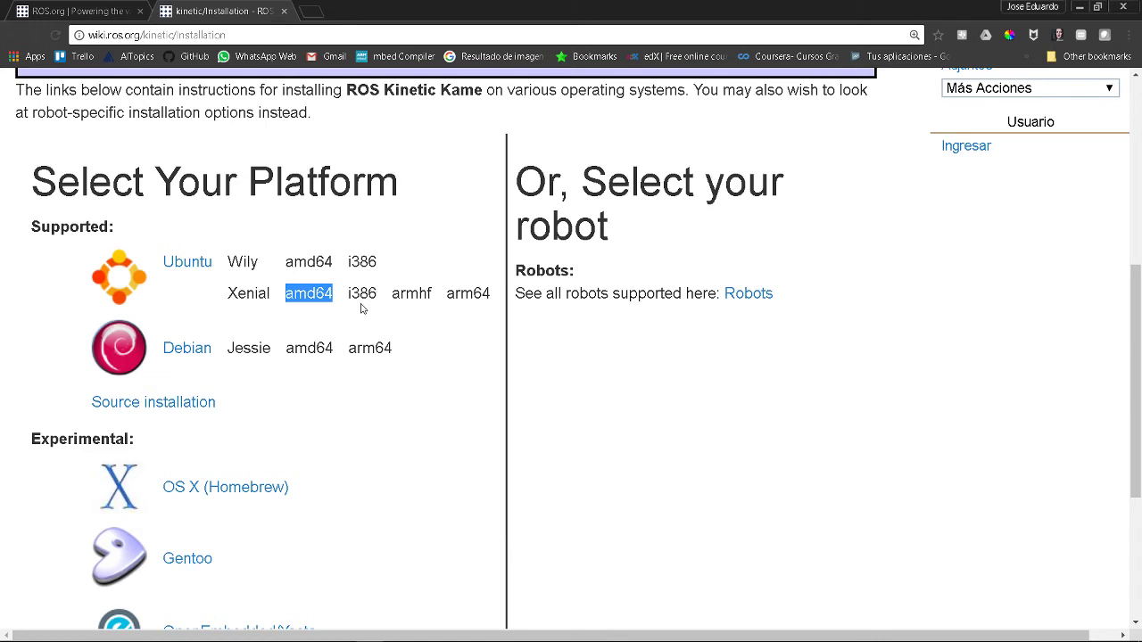
left_click_drag(351, 295, 433, 305)
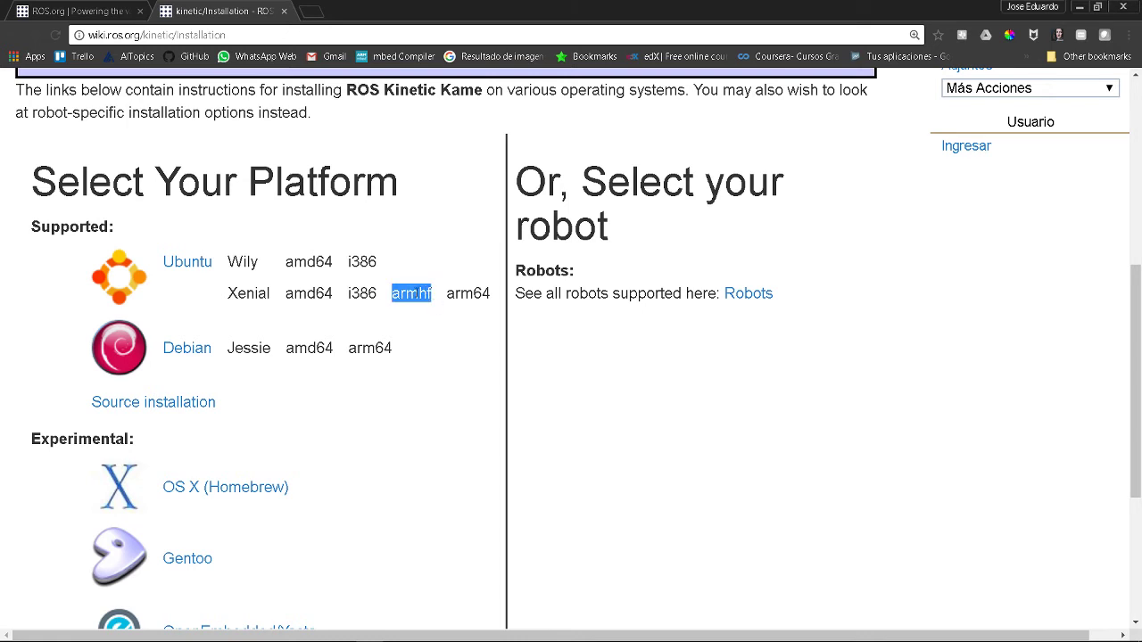
left_click_drag(446, 293, 498, 298)
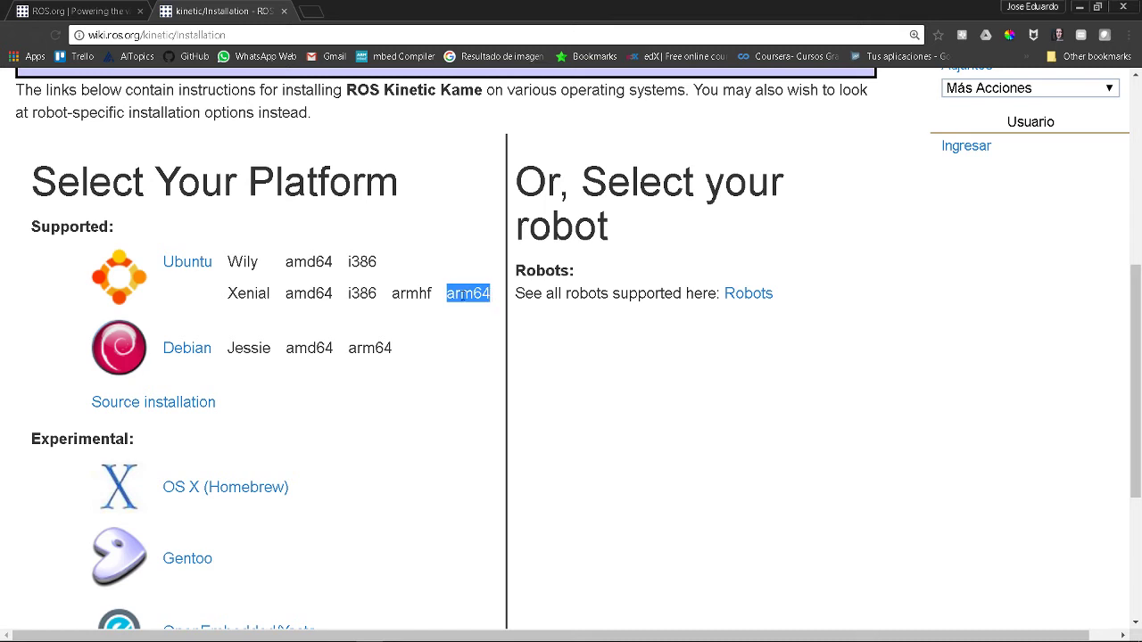
left_click_drag(392, 295, 434, 301)
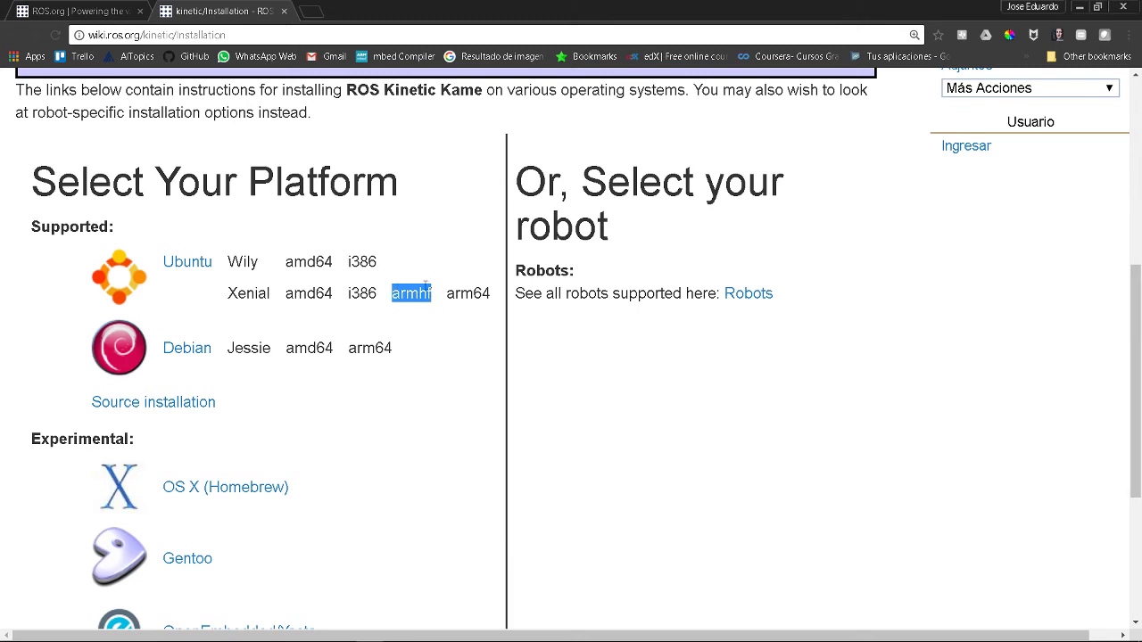
- Check the installer, revisit the armhf note on the ROS page, then choose 'Reiniciar ahora' in the VM
key("alt+Tab")
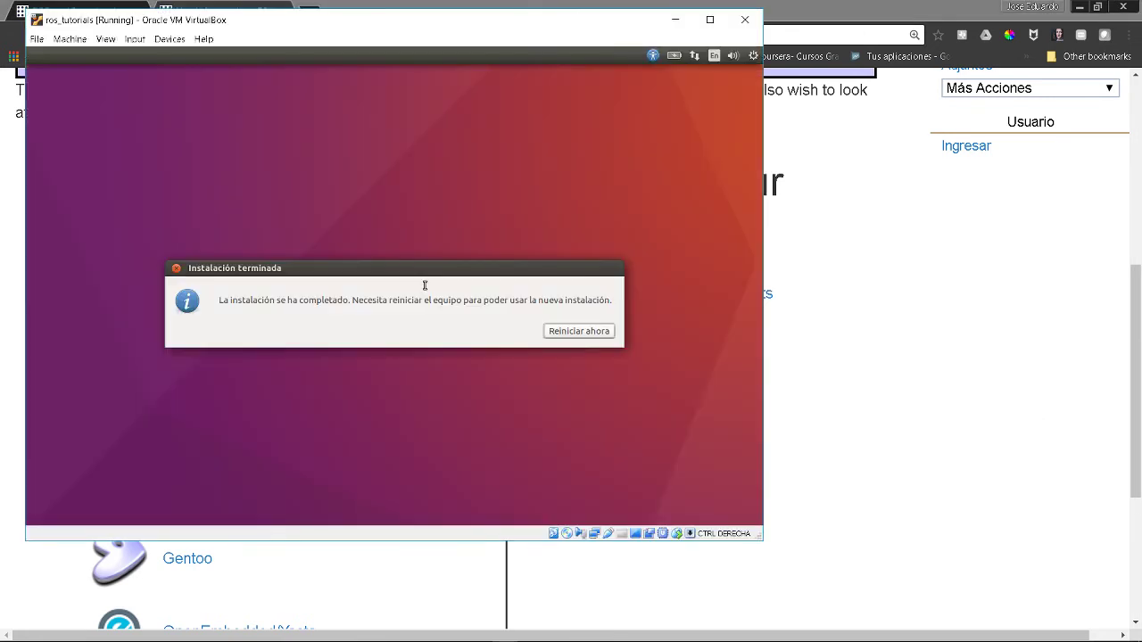
key("alt+Tab")
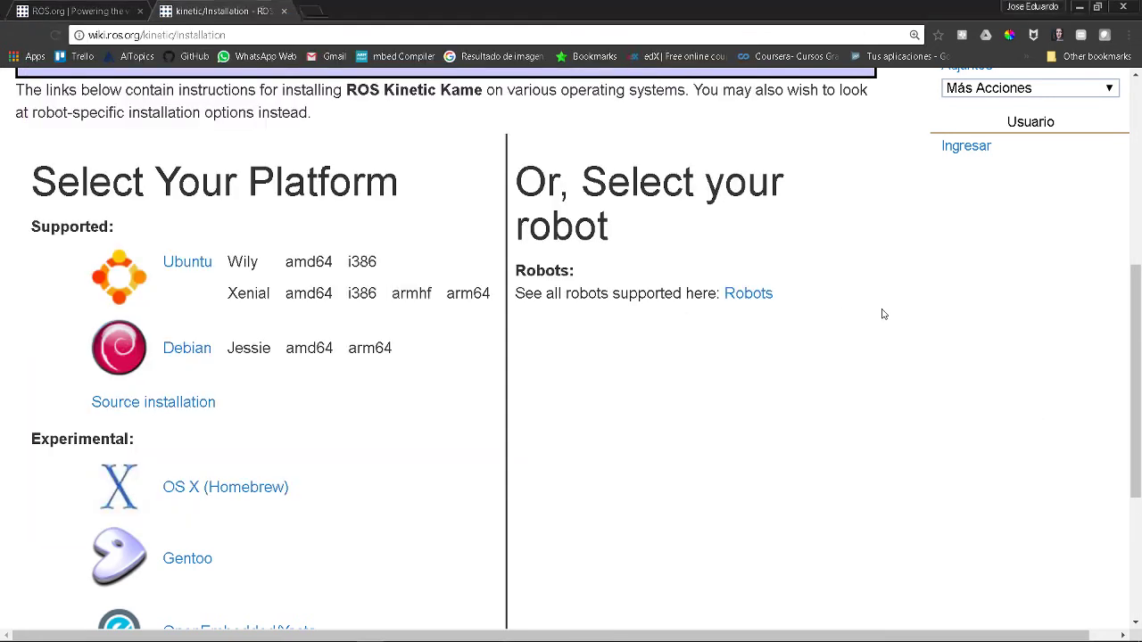
left_click_drag(394, 292, 434, 297)
left_click(411, 300)
key("alt+Tab")
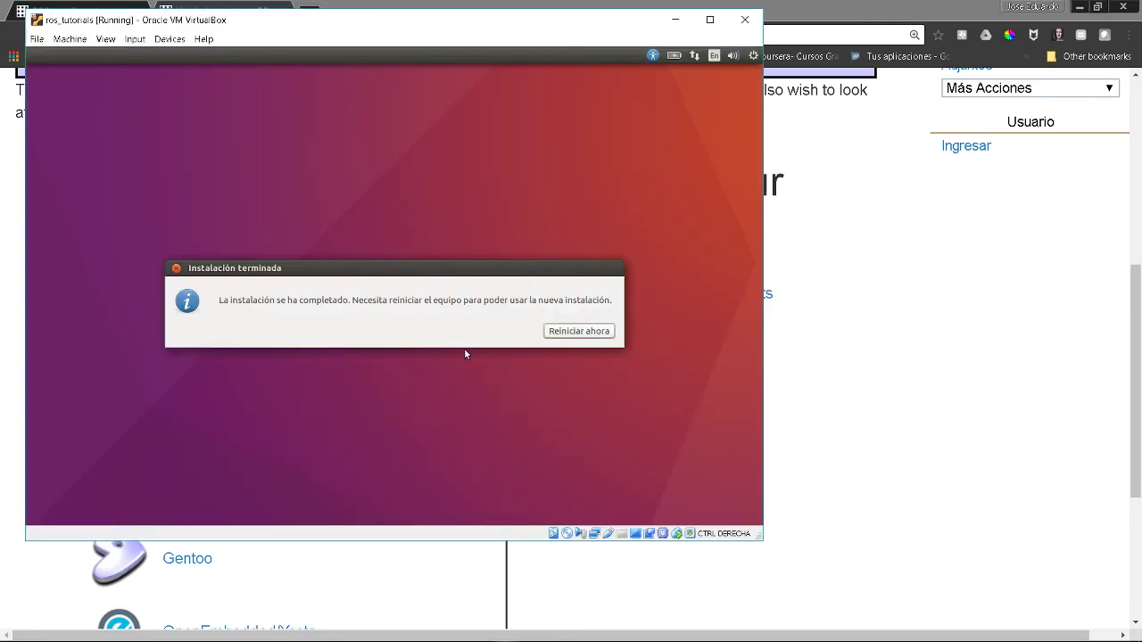
left_click(554, 335)
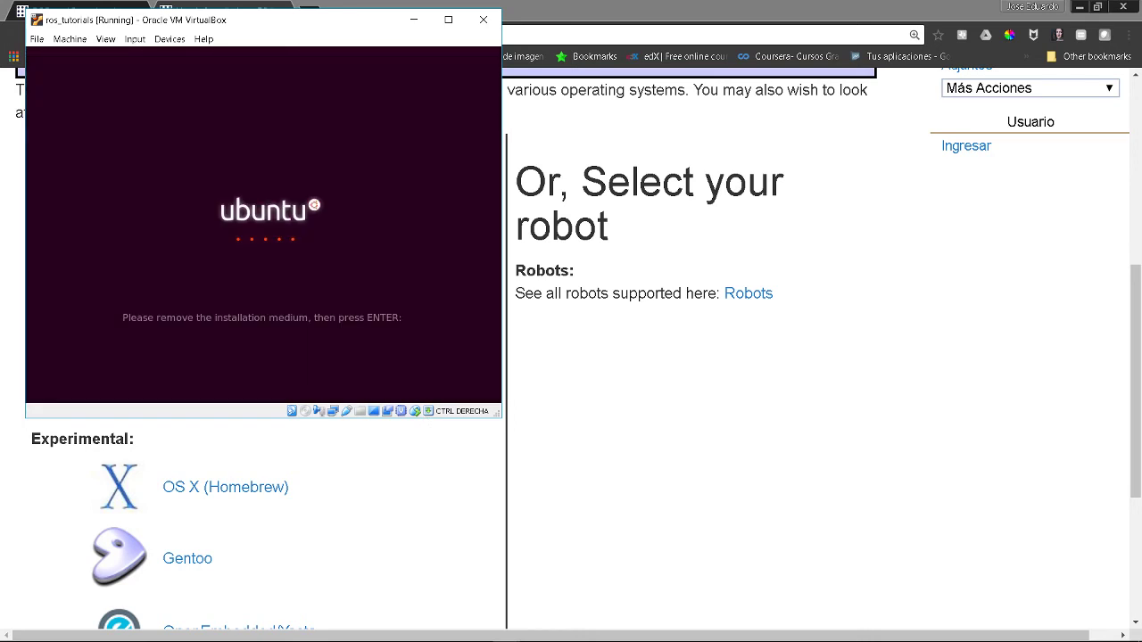
- Press Enter at the remove-installation-medium prompt and decline capturing the mouse into the VM
key("Return")
left_click(326, 308)
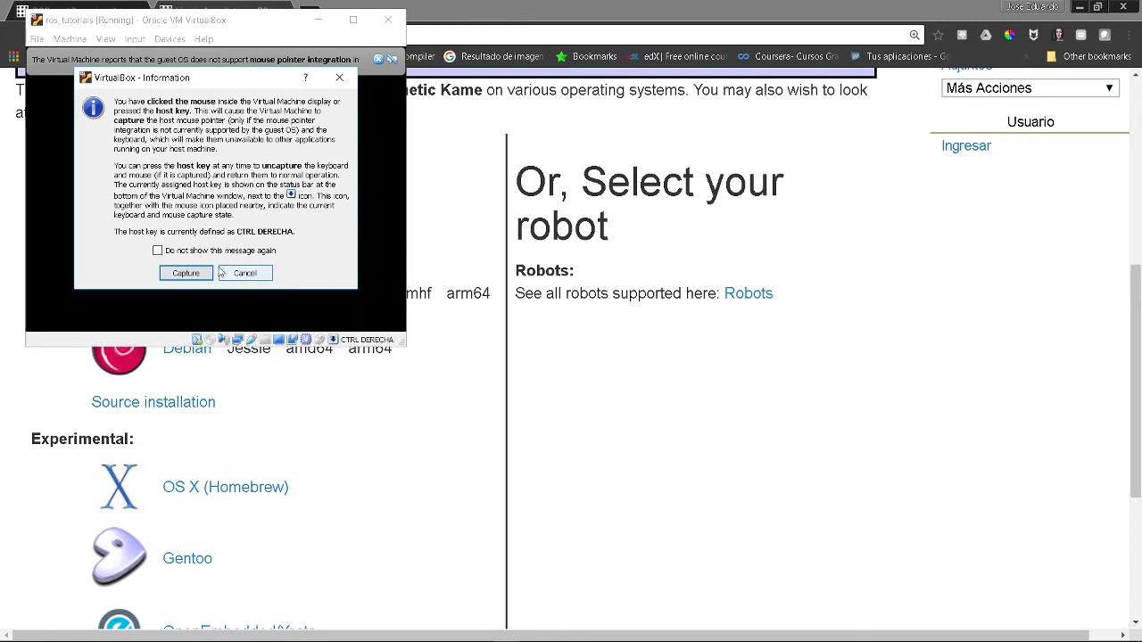
left_click(239, 275)
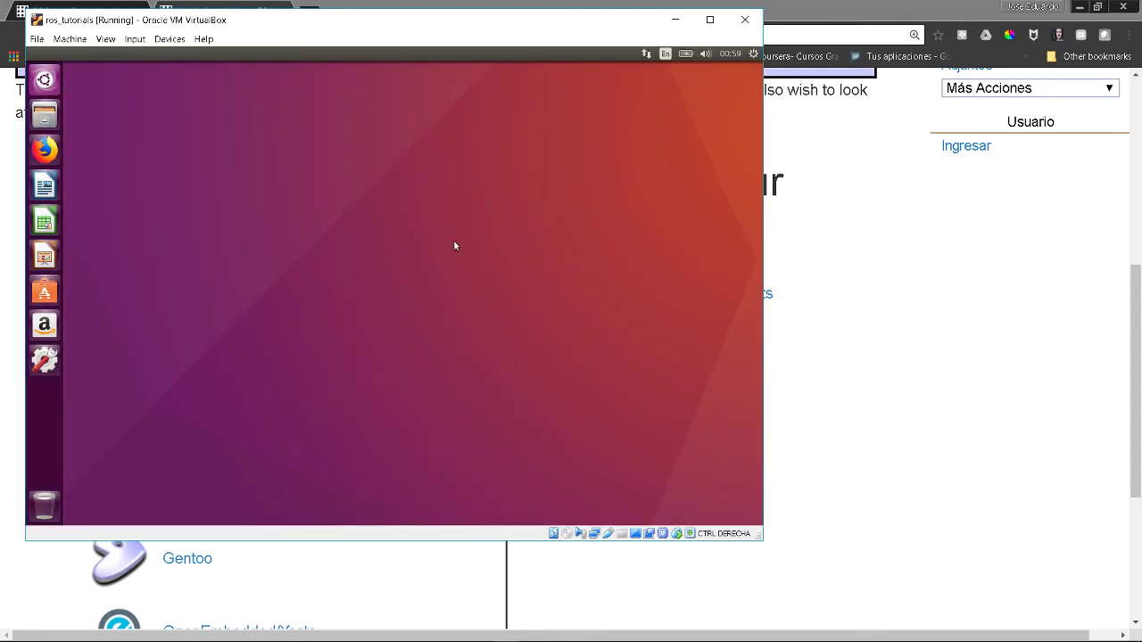
- Choose View > Full-screen Mode for the ros_tutorials VM window
key("super")
right_click(637, 536)
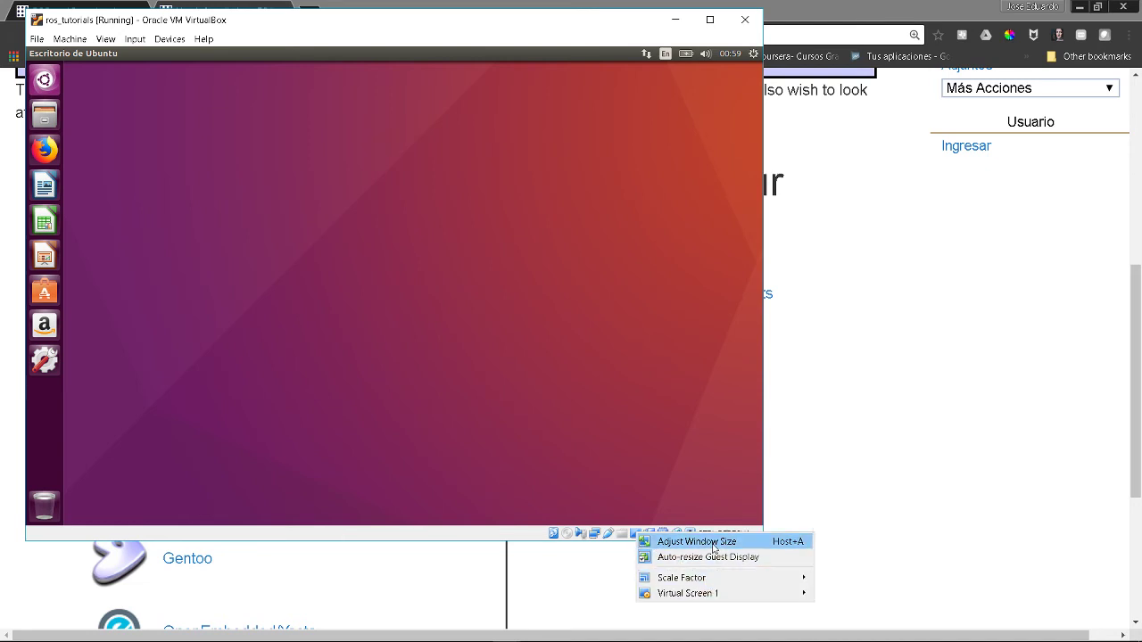
left_click(624, 443)
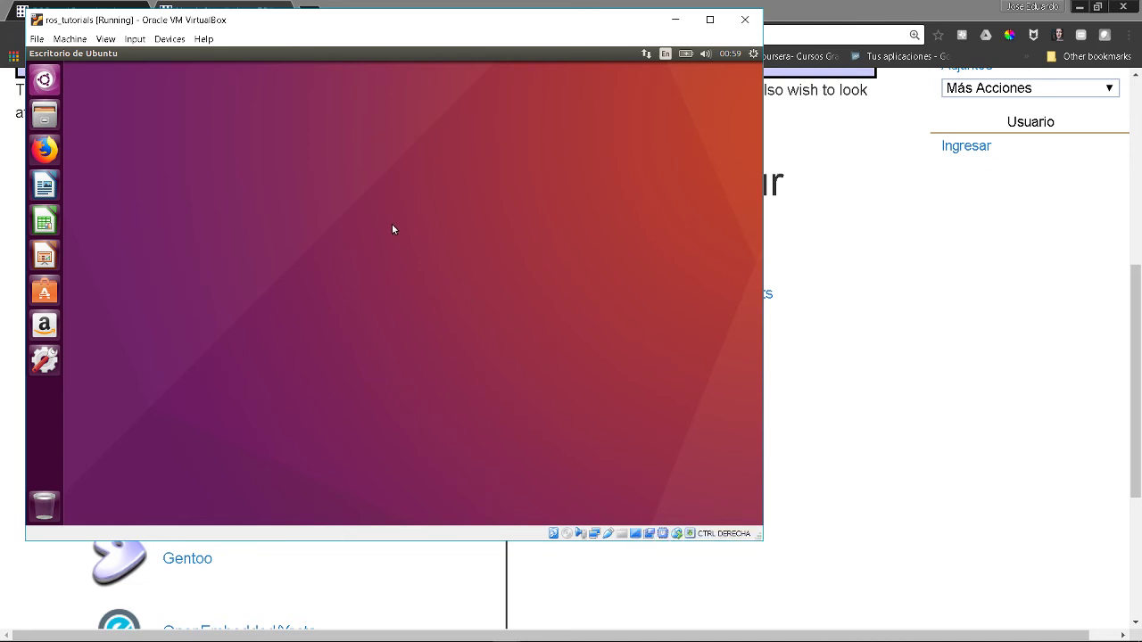
left_click(109, 40)
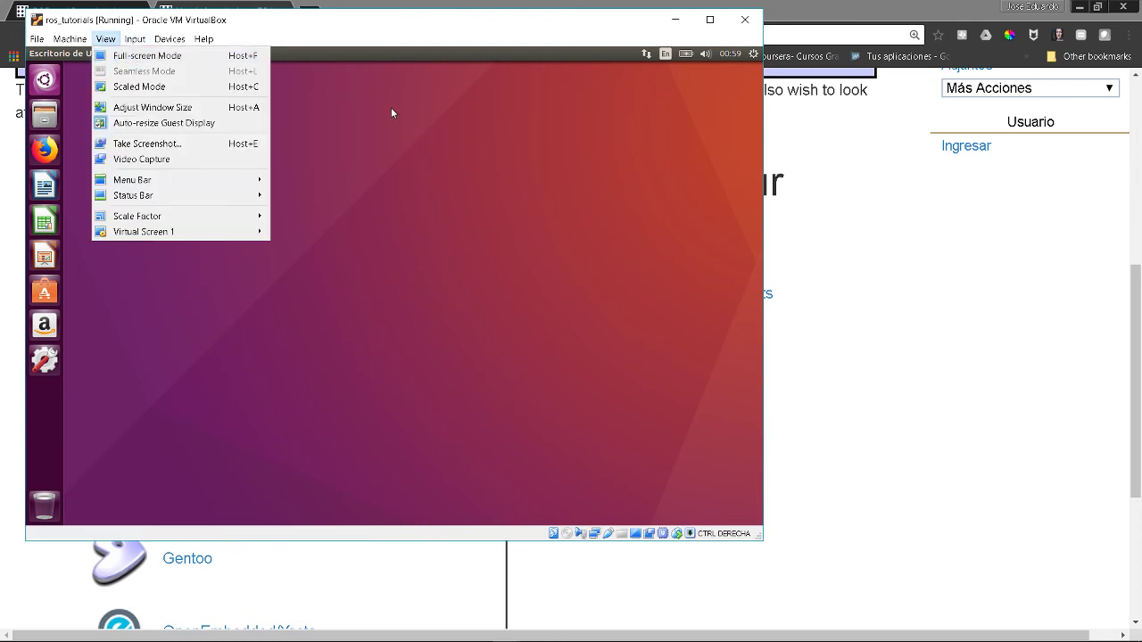
left_click(392, 113)
left_click(107, 39)
left_click(107, 40)
left_click(109, 40)
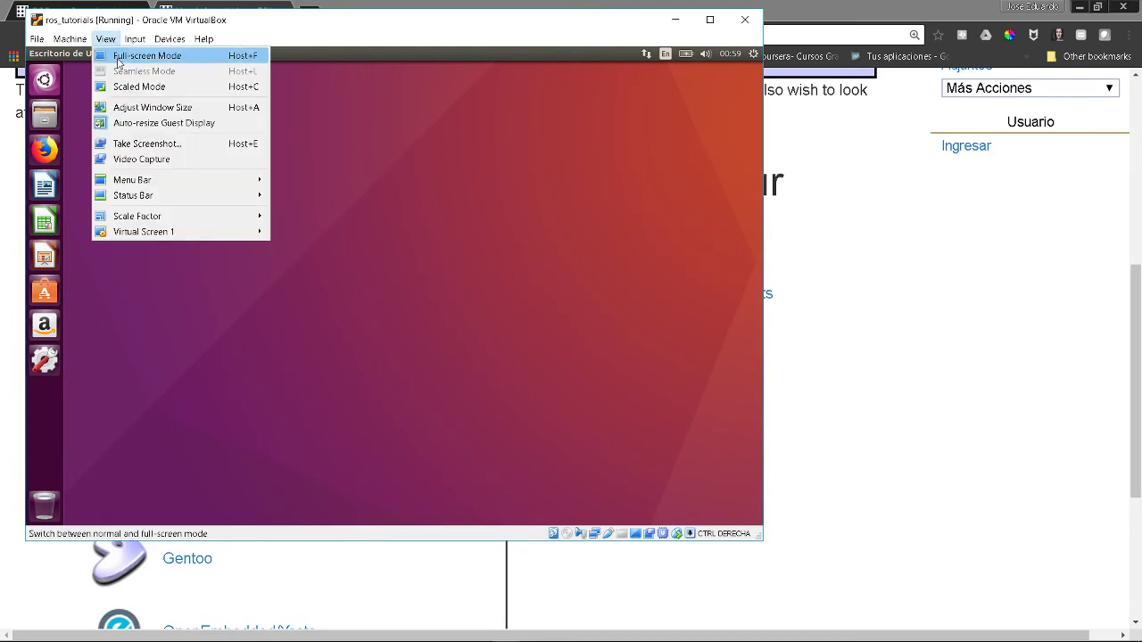
left_click(119, 57)
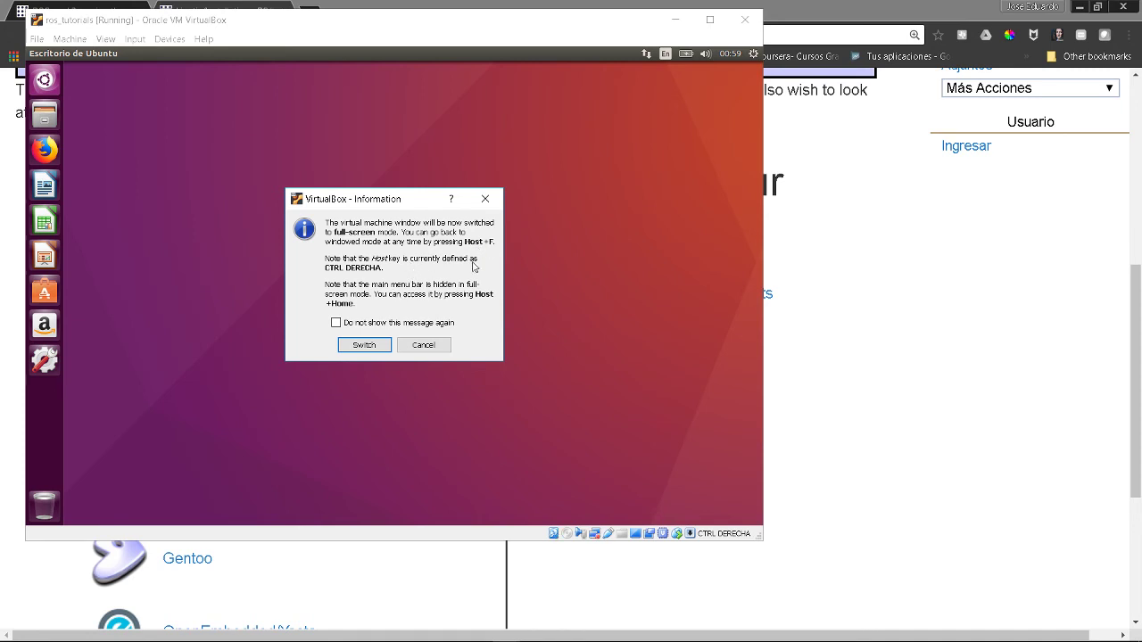
- Confirm Switch to go full-screen, then open a test terminal with Ctrl+Alt+T, move it, and close it
left_click(376, 346)
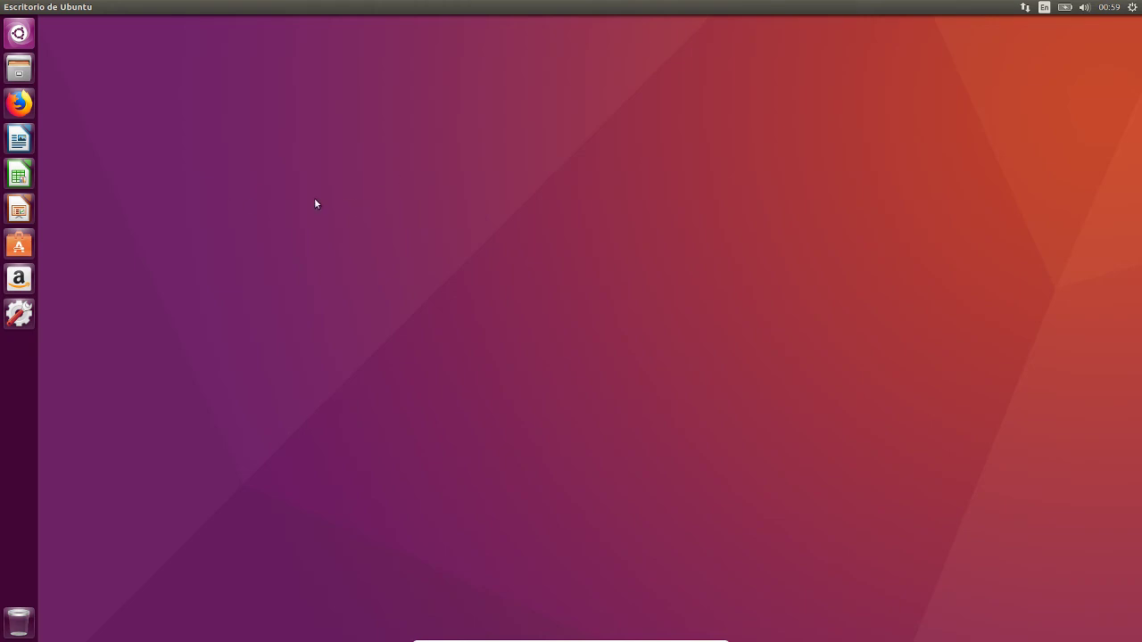
key("ctrl+alt+t")
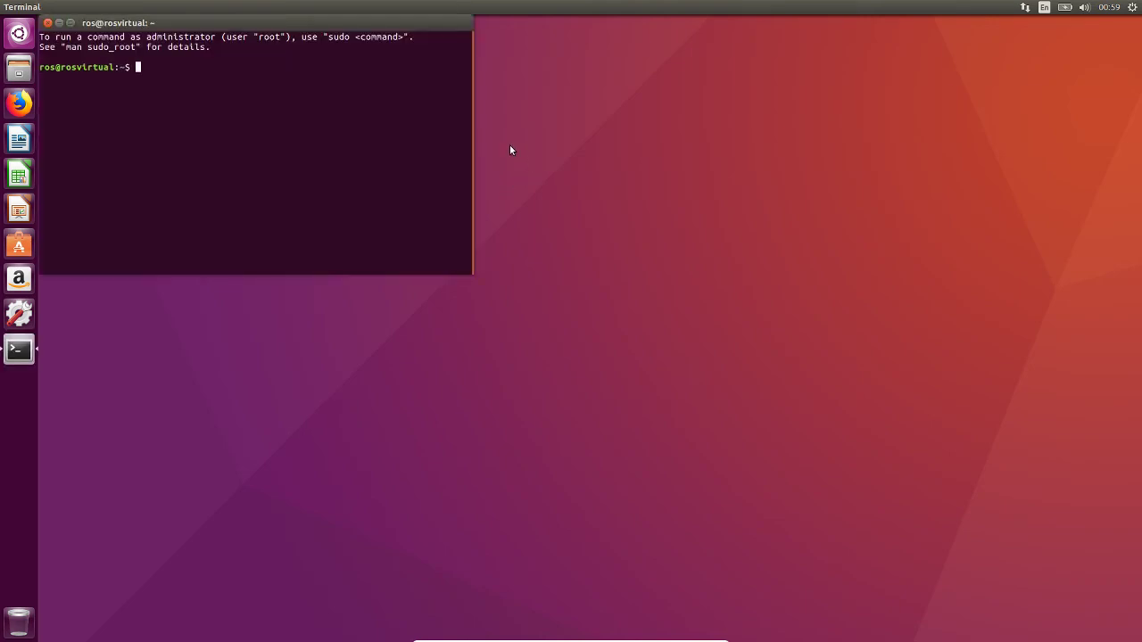
left_click_drag(289, 24, 565, 90)
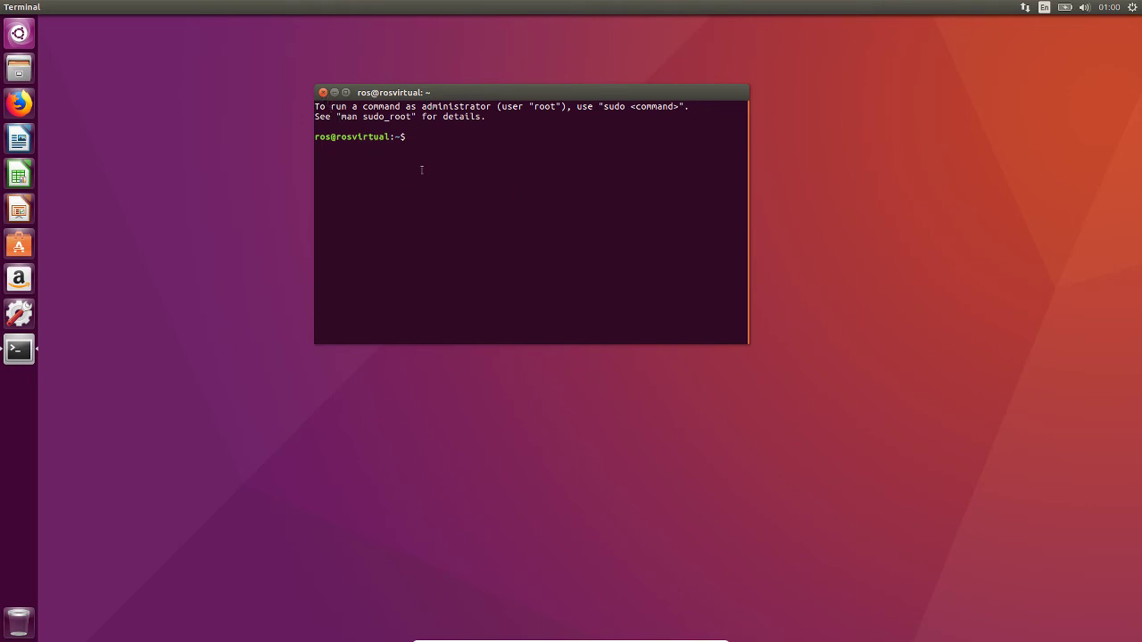
left_click(323, 93)
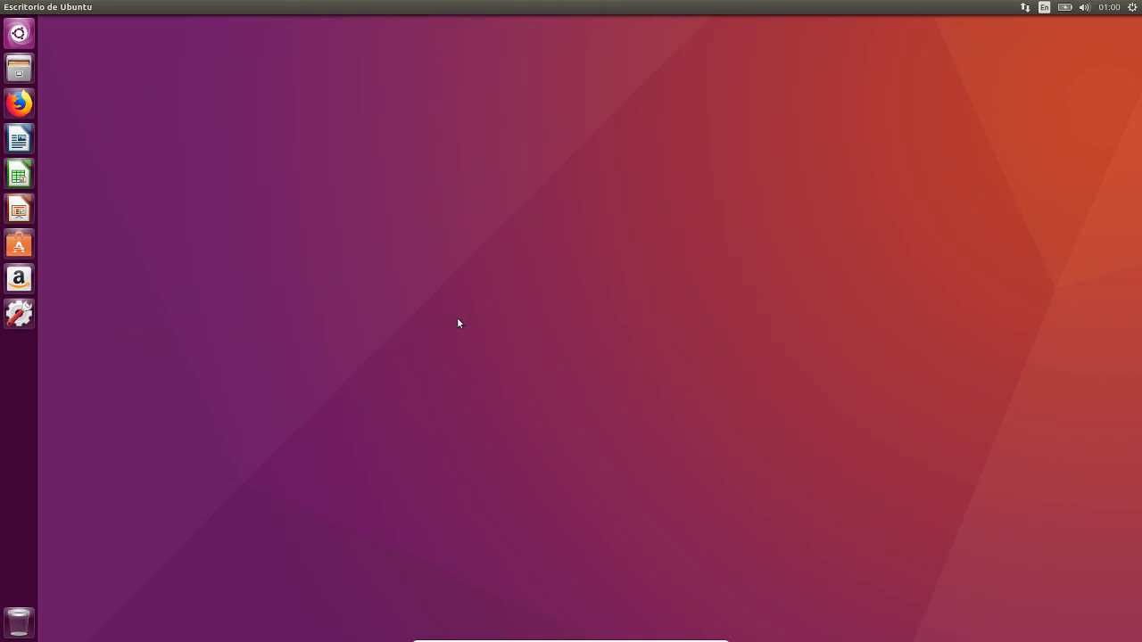
- Launch Terminal from the Dash search 'ter', close it, and reopen one with Ctrl+Alt+T
key("super")
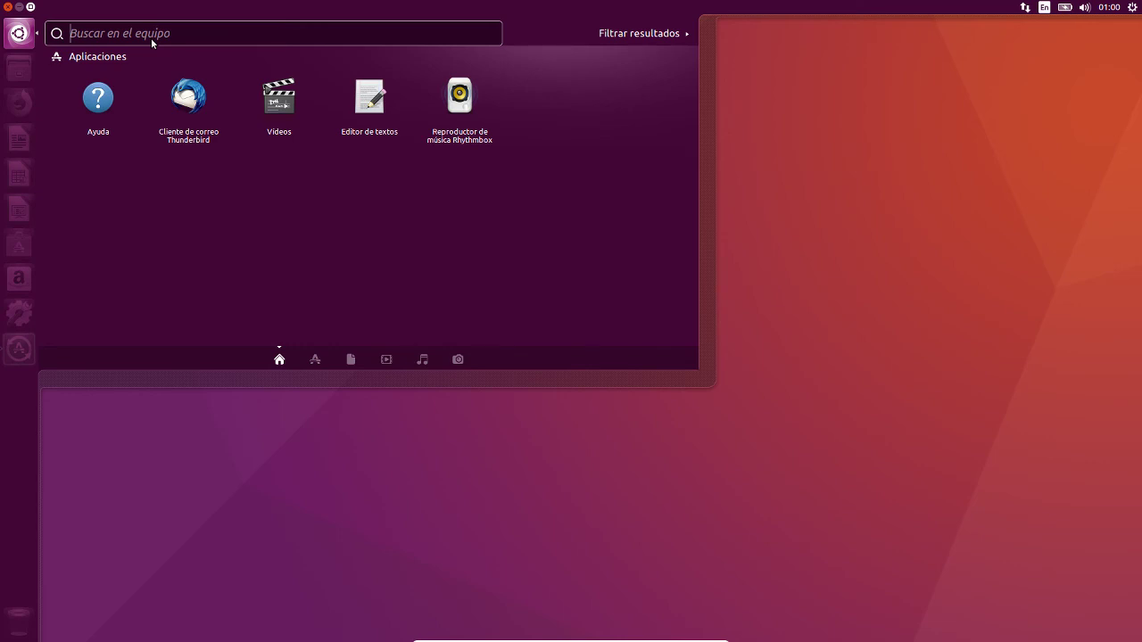
type("ter")
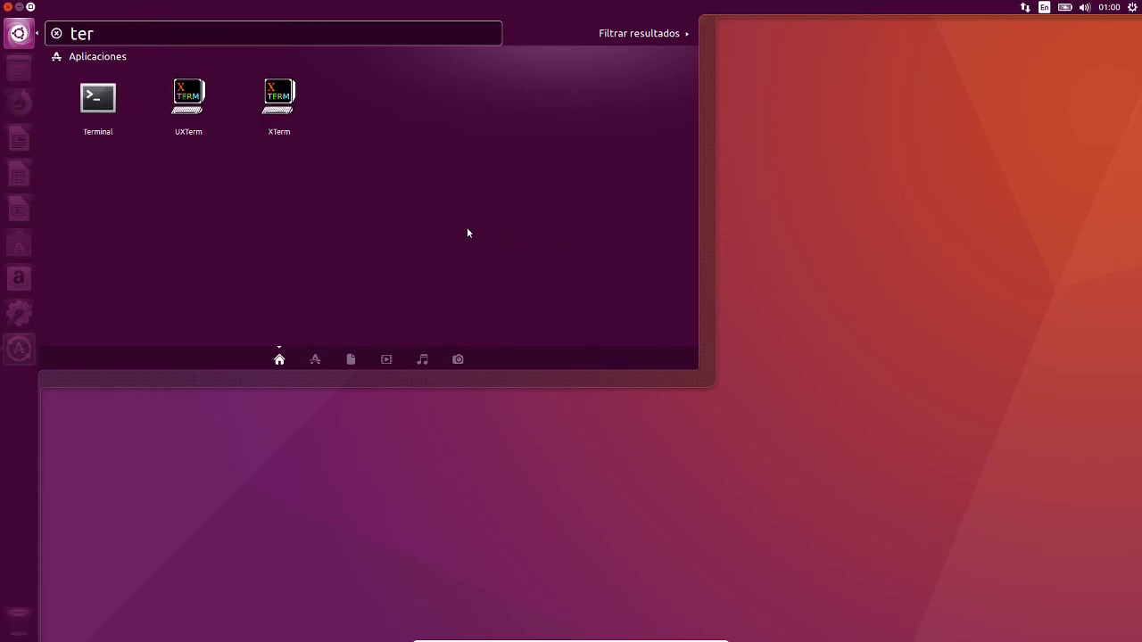
left_click(105, 111)
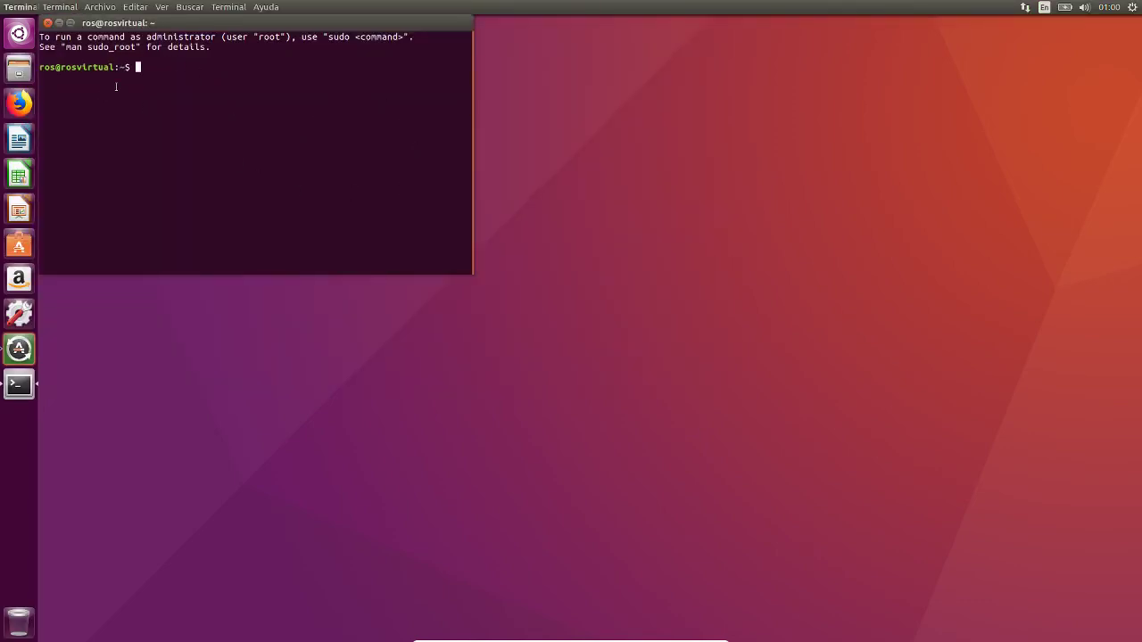
left_click(48, 23)
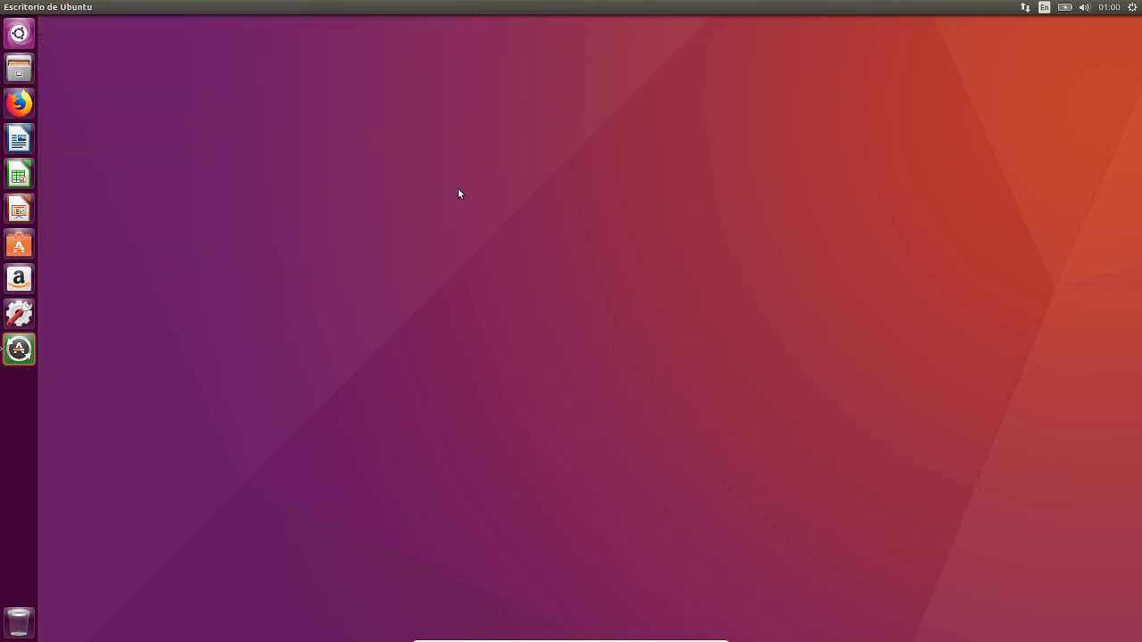
key("ctrl+alt+t")
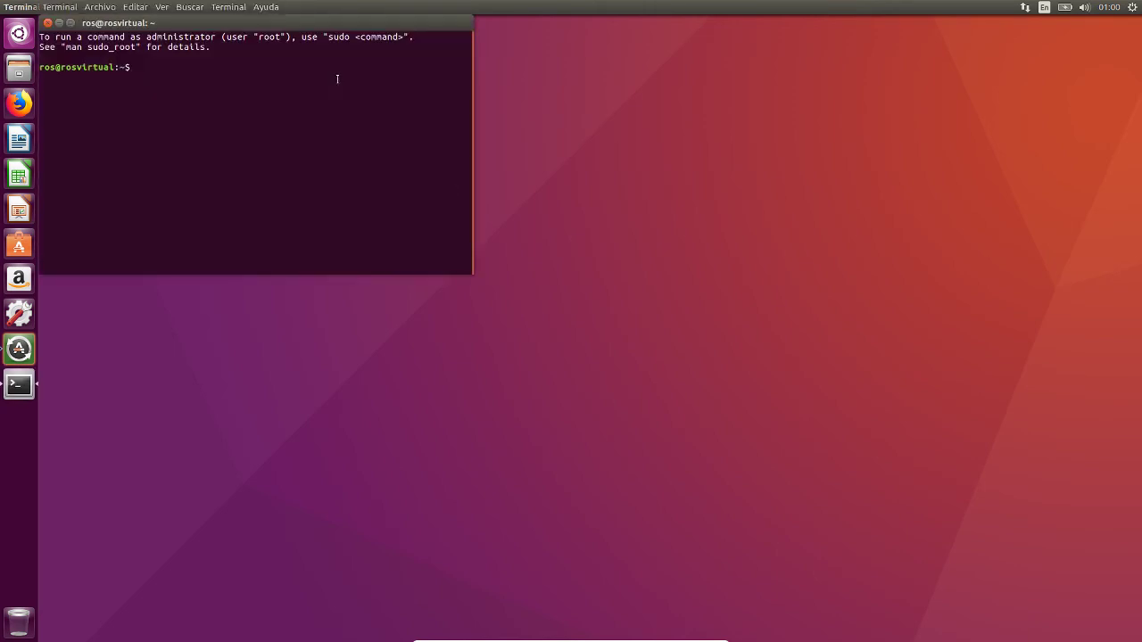
- List the home folder with ls and cd into Imágenes using tab completion
type("ls")
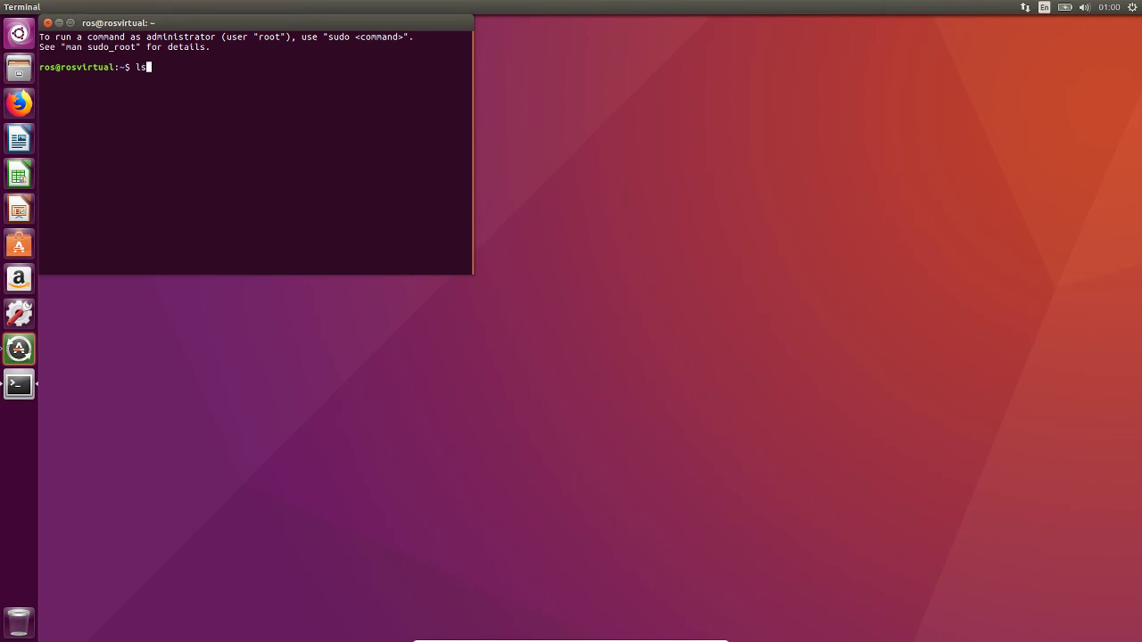
key("Return")
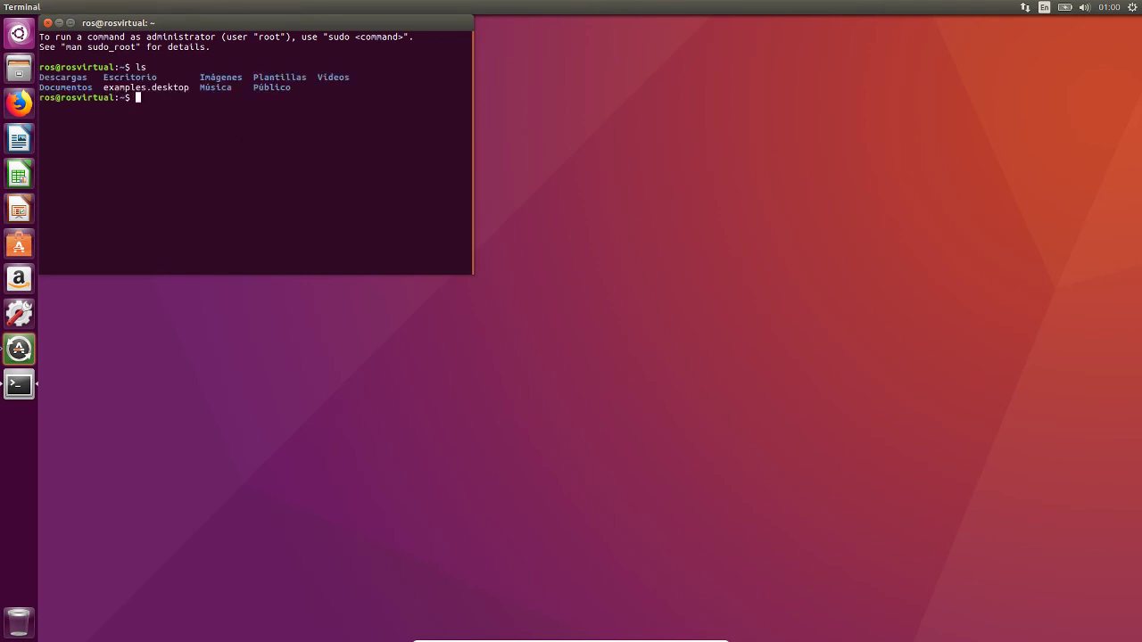
type("cd I")
key("Tab")
key("Return")
- Run ls, cd . and cd .. to return home, then maximize the terminal window
type("ls")
key("Return")
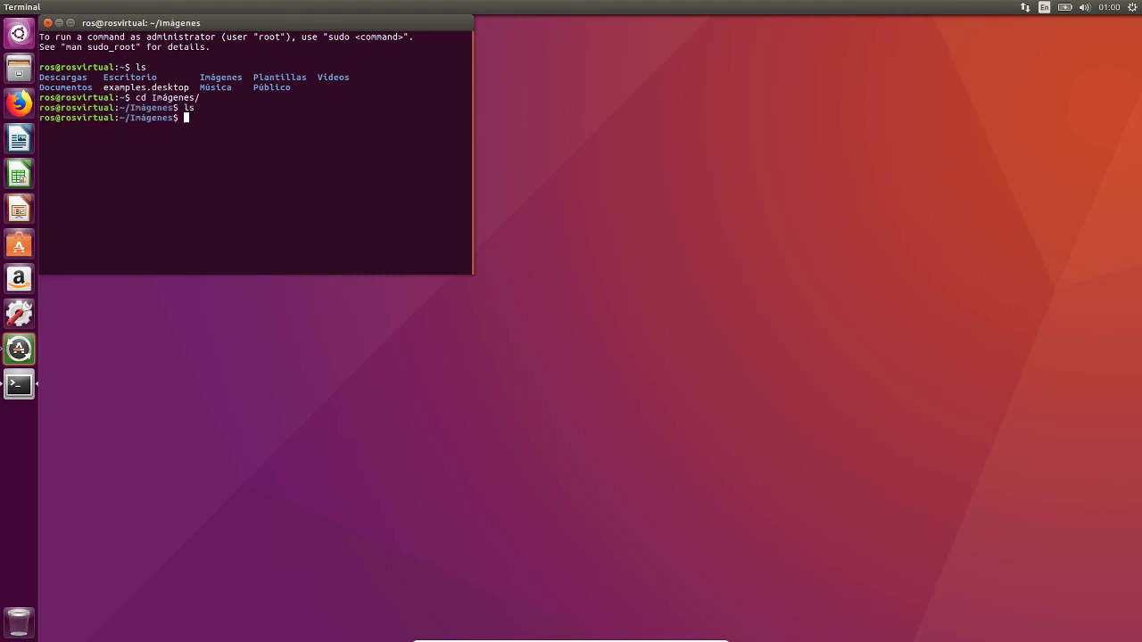
type("cd .")
key("Return")
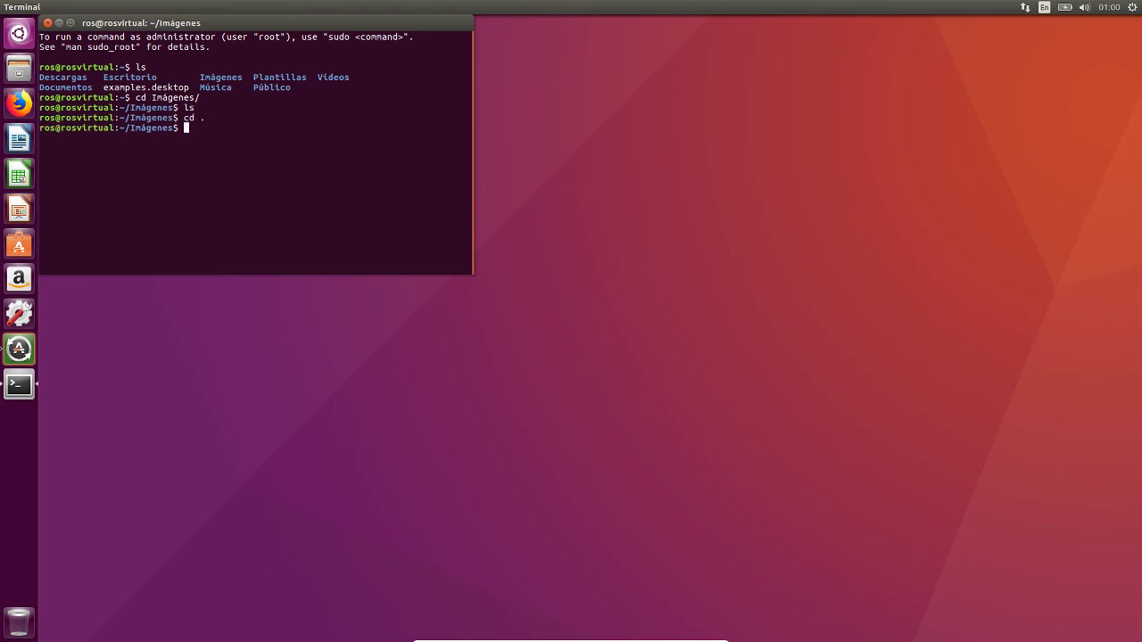
type("cd ..")
key("Return")
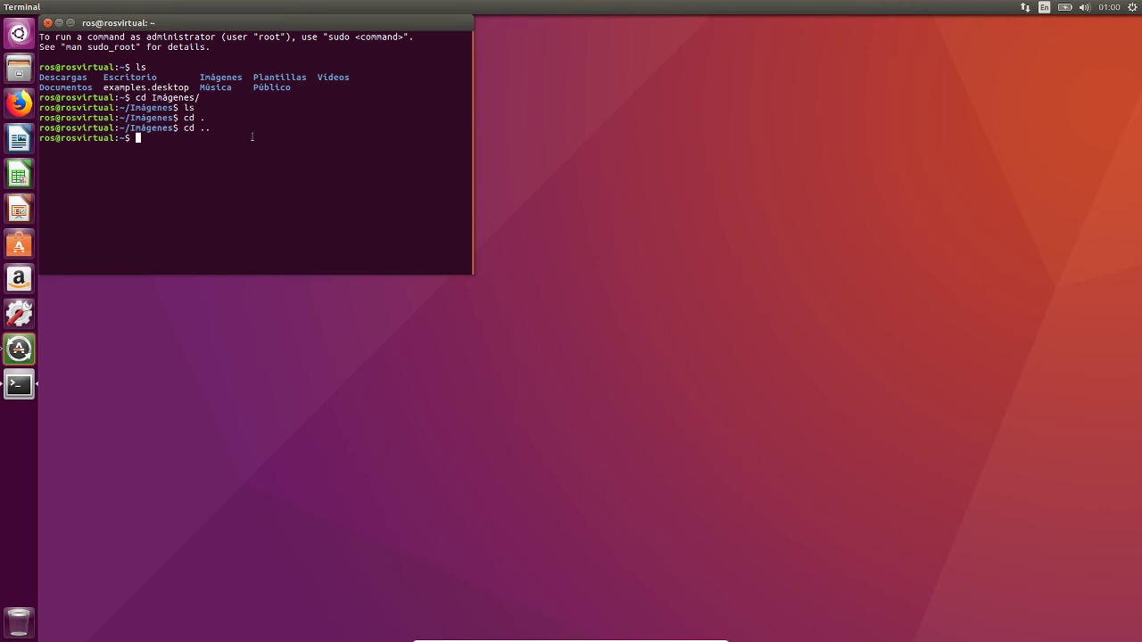
left_click_drag(338, 27, 722, 132)
double_click(523, 122)
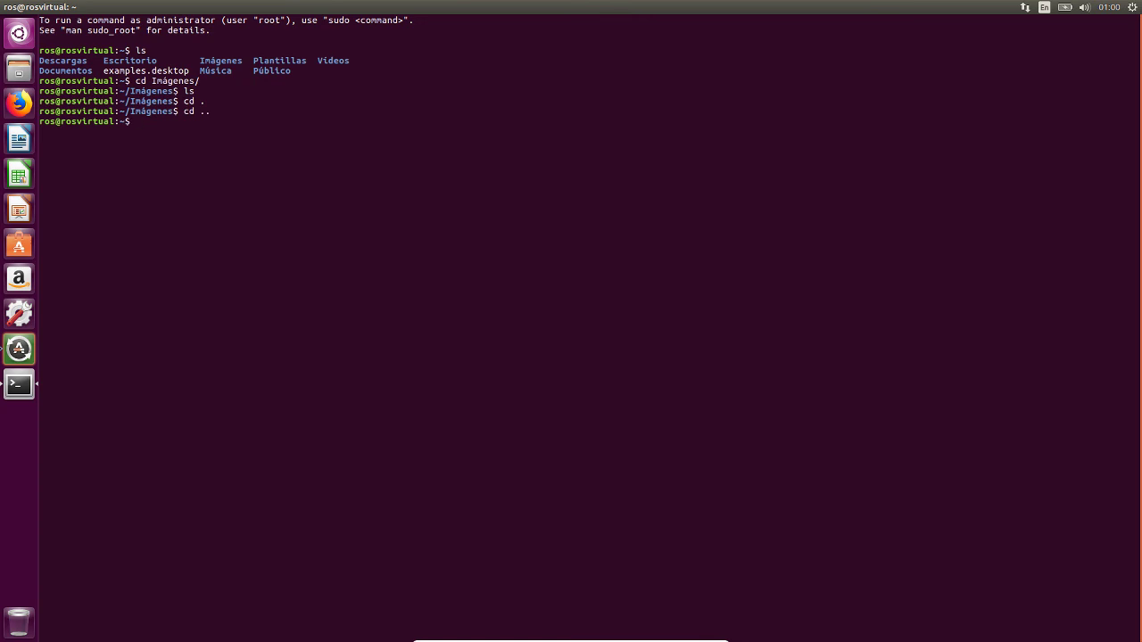
- Zoom the terminal text twice and run sudo apt-get update, entering the administrator password
key("ctrl+plus")
key("ctrl+plus")
key("ctrl+plus")
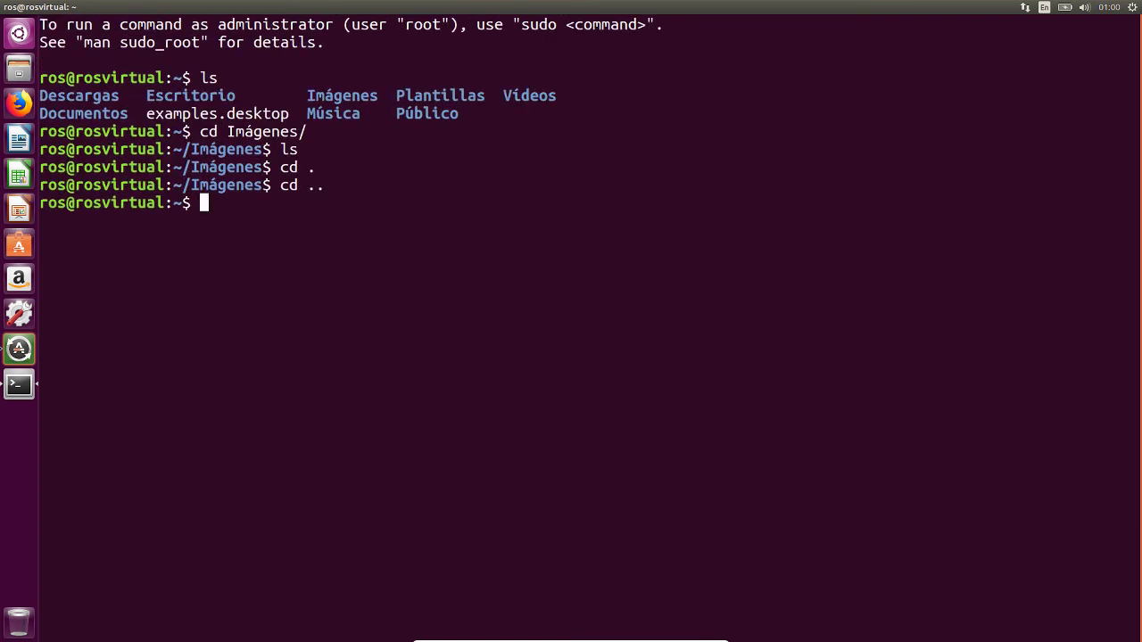
key("ctrl+plus")
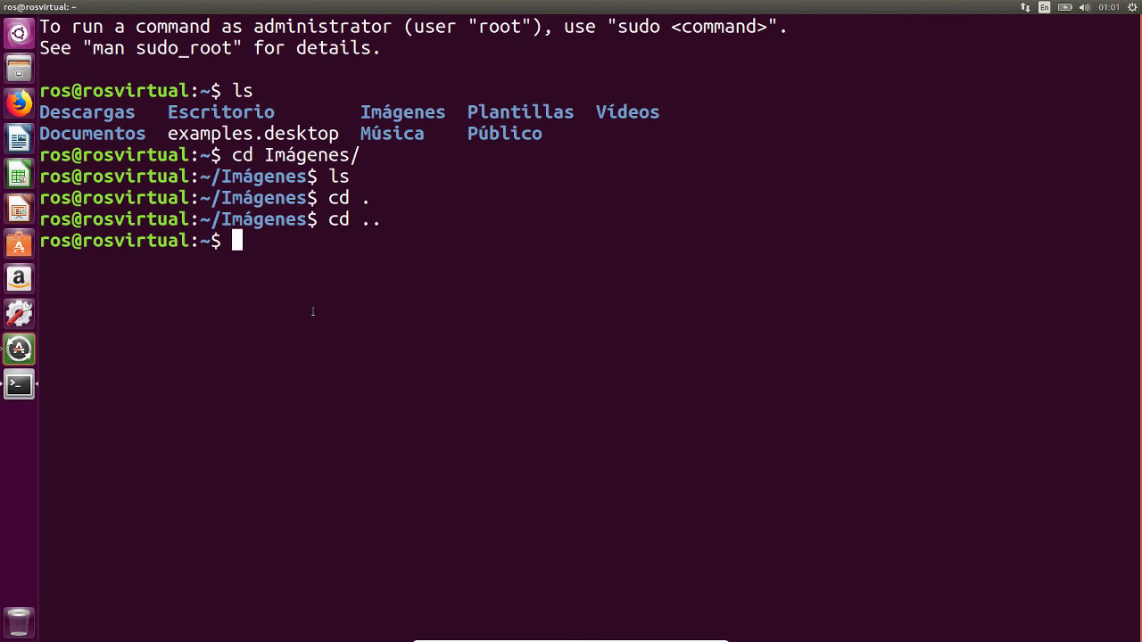
type("sudo ap")
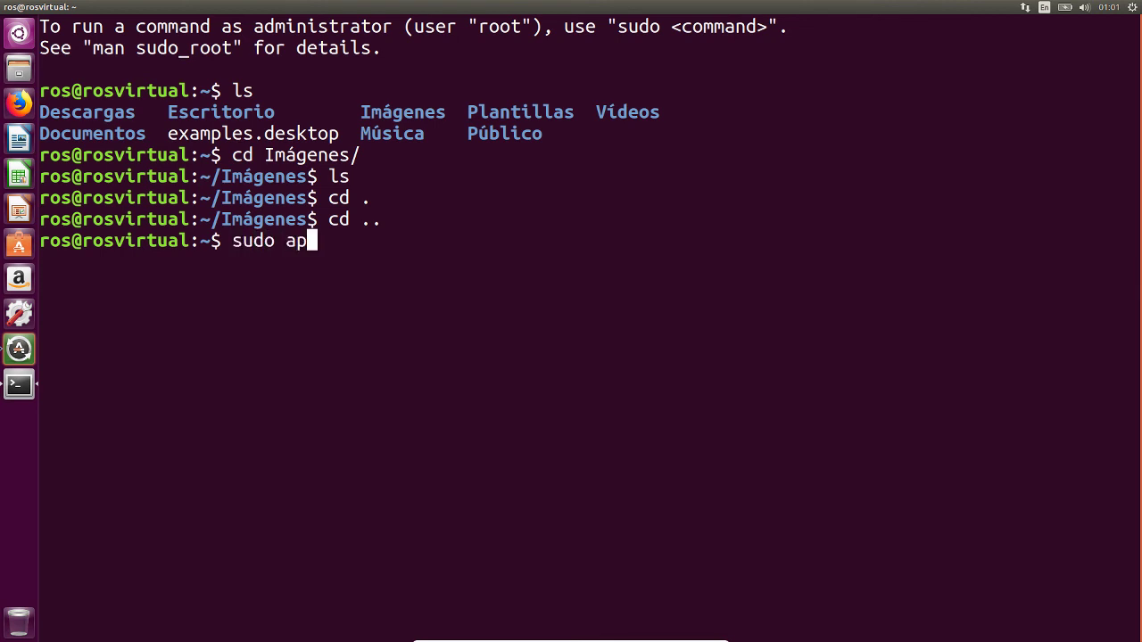
type("t-get update")
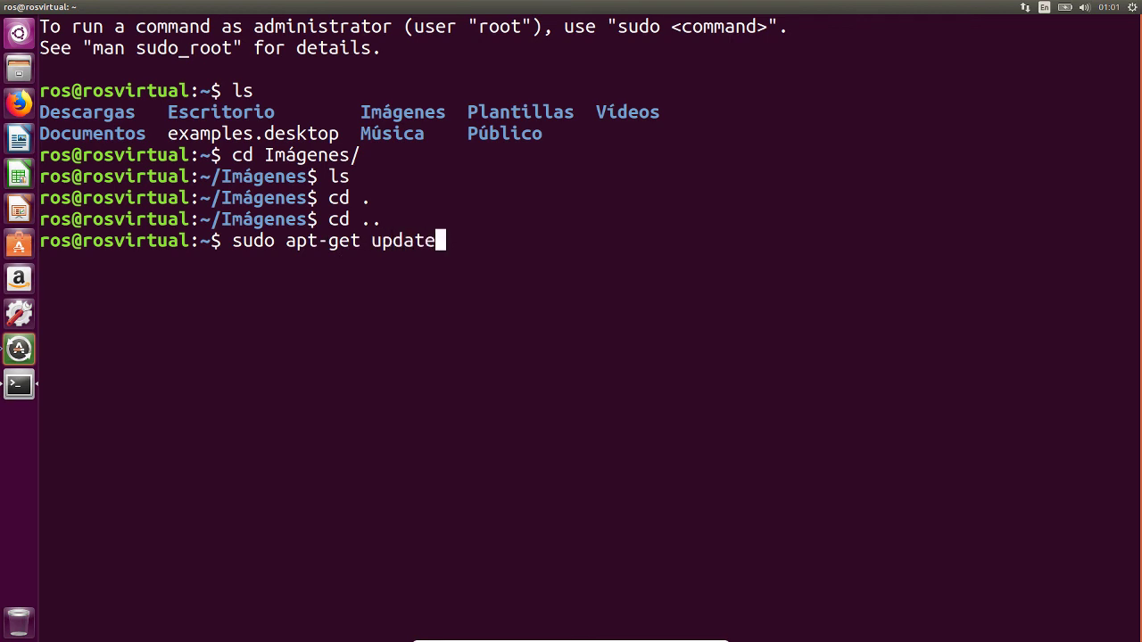
key("Return")
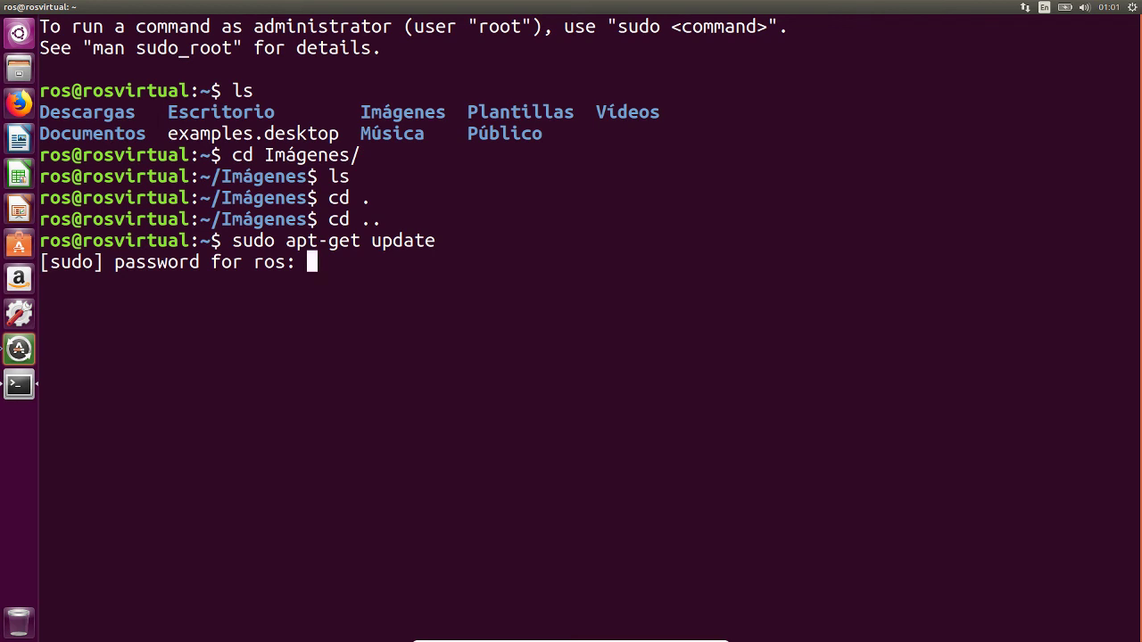
key("Return")
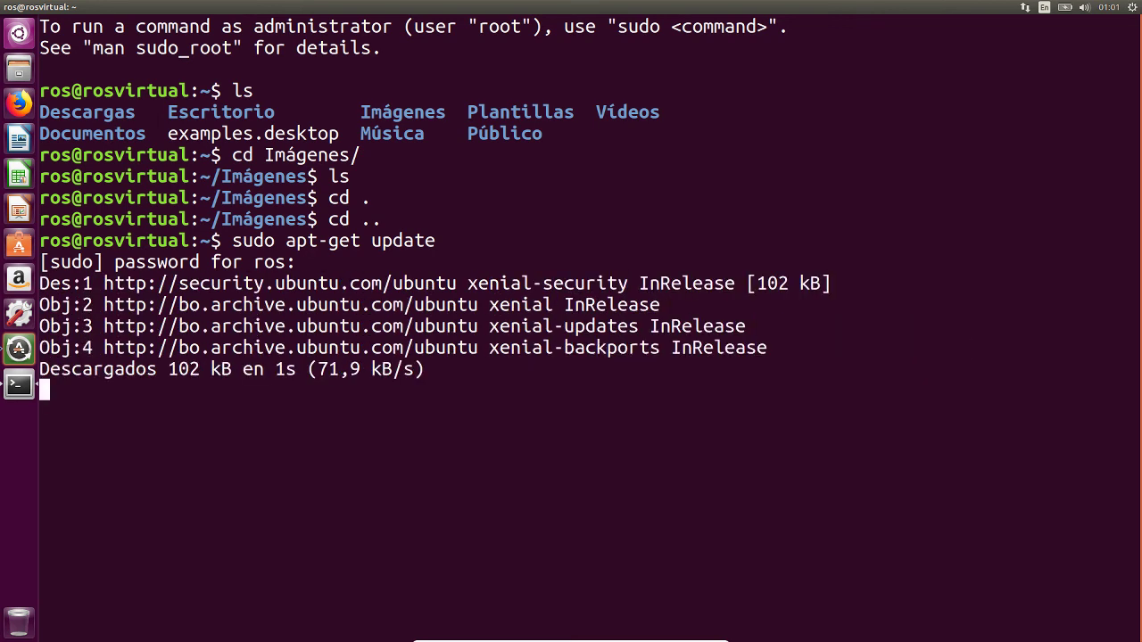